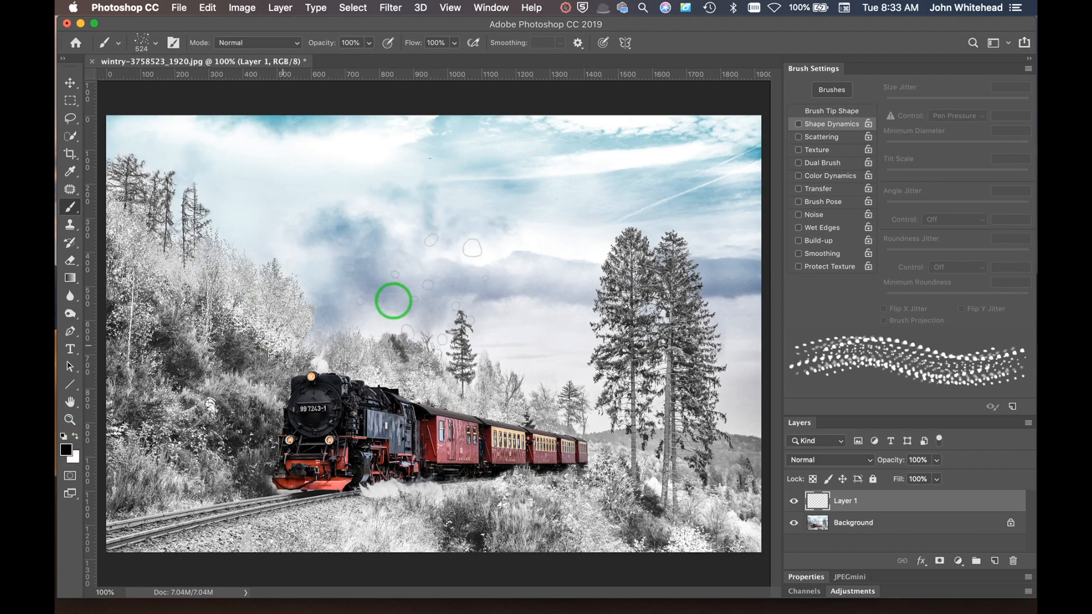
Try the black flake brush across the sky on Layer 1 and undo the test strokes
{"action": "left_click", "coordinate": [433, 239]}
{"action": "mouse_move", "coordinate": [503, 245]}
{"action": "left_mouse_down"}
{"action": "mouse_move", "coordinate": [531, 224]}
{"action": "mouse_move", "coordinate": [314, 199]}
{"action": "mouse_move", "coordinate": [478, 176]}
{"action": "mouse_move", "coordinate": [557, 190]}
{"action": "left_mouse_up"}
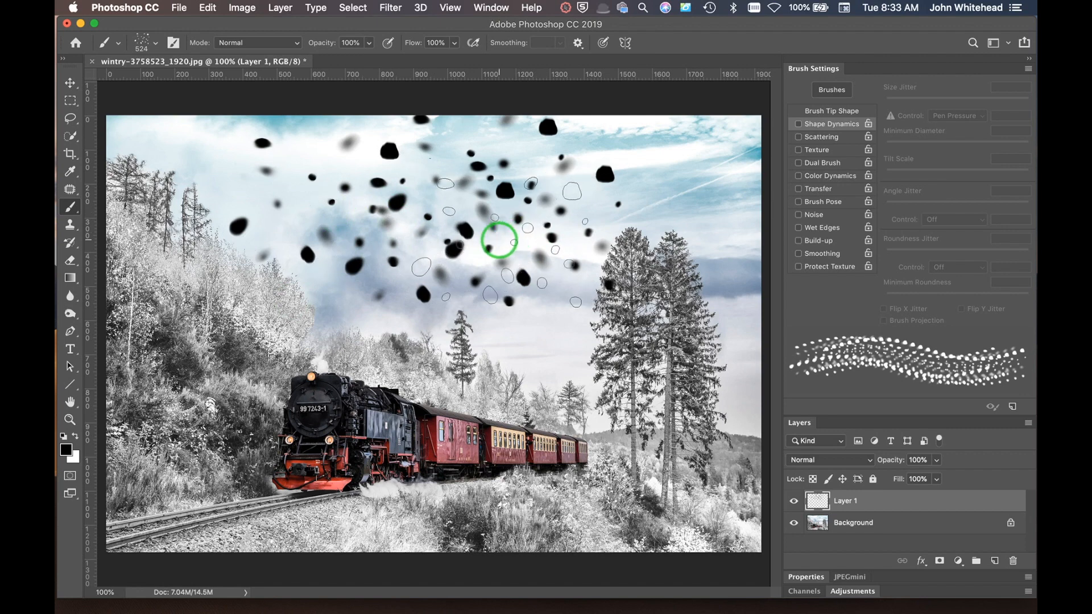
{"action": "key", "text": "super+z"}
{"action": "key", "text": "super+z"}
{"action": "key", "text": "super+z"}
{"action": "key", "text": "super+z"}
{"action": "key", "text": "super+z"}
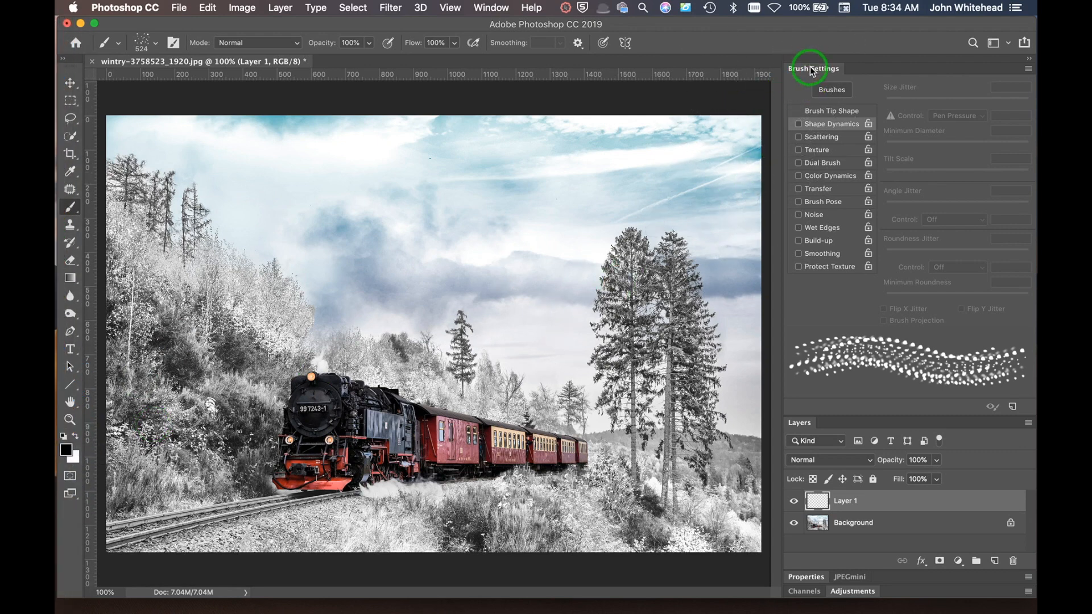
{"action": "left_click", "coordinate": [491, 7]}
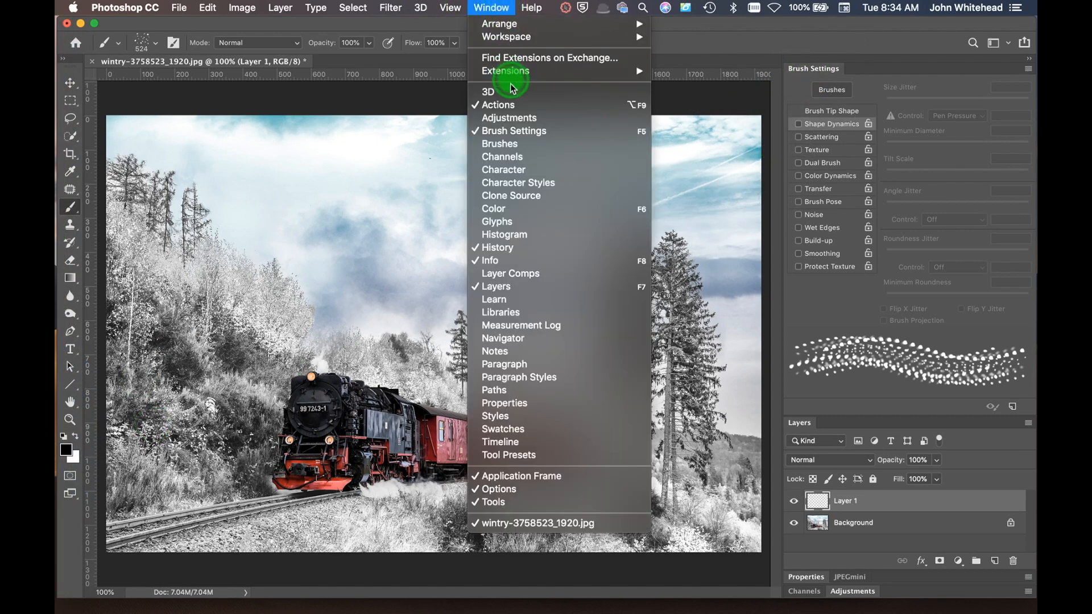
{"action": "left_click", "coordinate": [493, 8]}
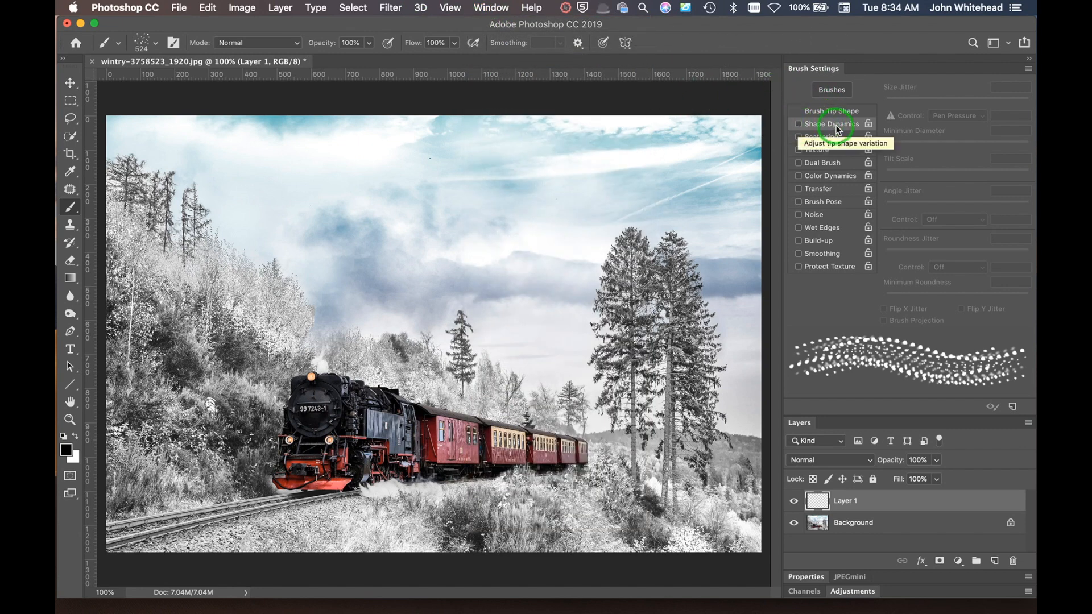
Enable Shape Dynamics for the flake brush and leave Scattering off
{"action": "left_click", "coordinate": [806, 127]}
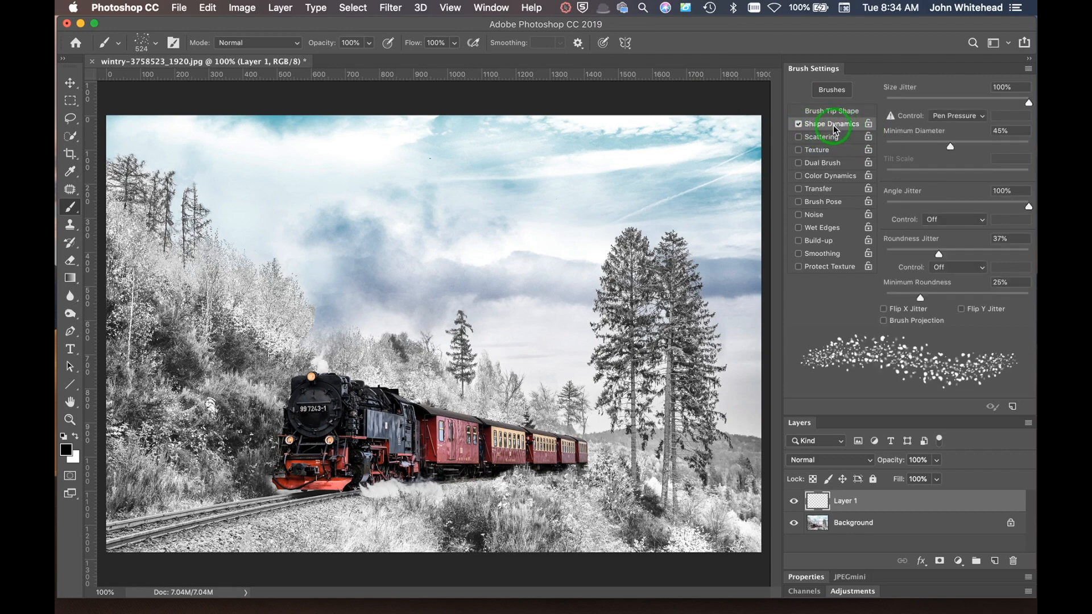
{"action": "left_click", "coordinate": [832, 137]}
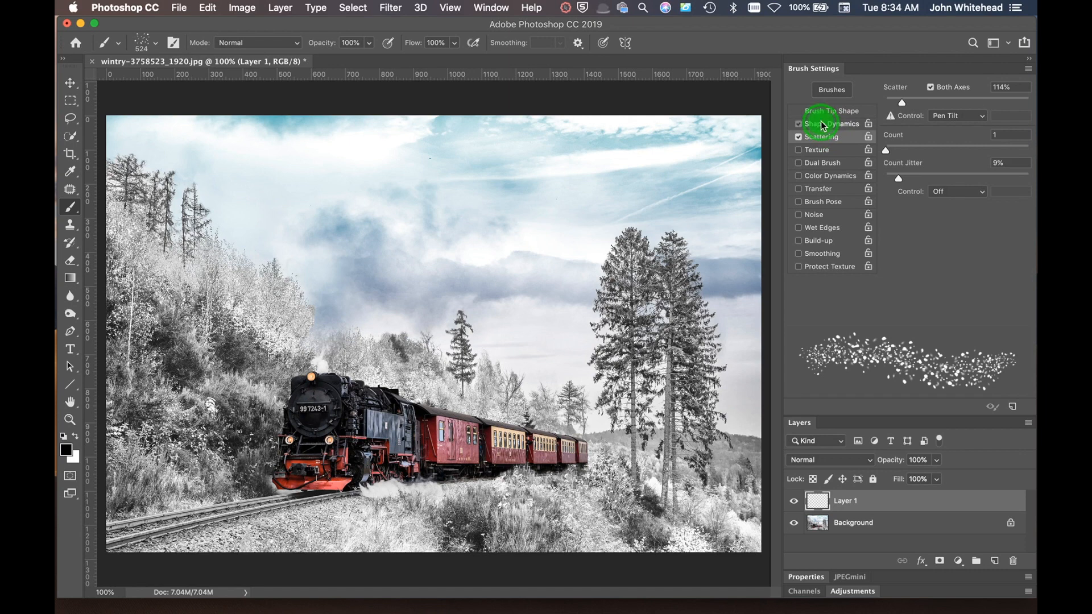
{"action": "left_click", "coordinate": [823, 126]}
{"action": "left_click", "coordinate": [799, 139]}
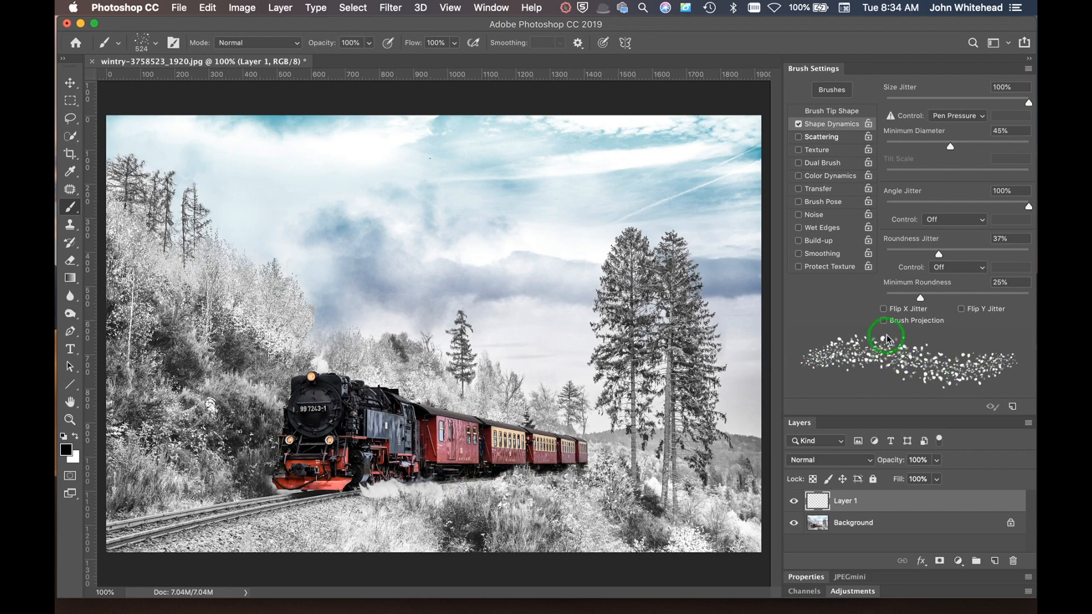
Set the brush's size jitter to 94% and its minimum diameter to 23%
{"action": "mouse_move", "coordinate": [1029, 103]}
{"action": "left_mouse_down"}
{"action": "mouse_move", "coordinate": [868, 103]}
{"action": "mouse_move", "coordinate": [933, 103]}
{"action": "left_mouse_up"}
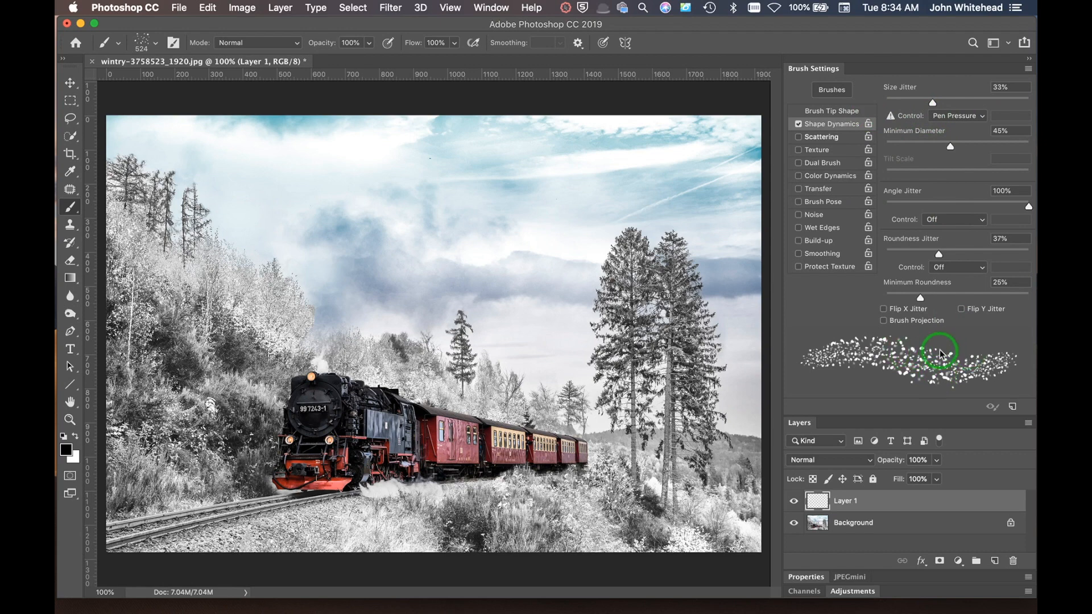
{"action": "mouse_move", "coordinate": [933, 103]}
{"action": "left_mouse_down"}
{"action": "mouse_move", "coordinate": [872, 105]}
{"action": "mouse_move", "coordinate": [1024, 104]}
{"action": "mouse_move", "coordinate": [864, 108]}
{"action": "left_mouse_up"}
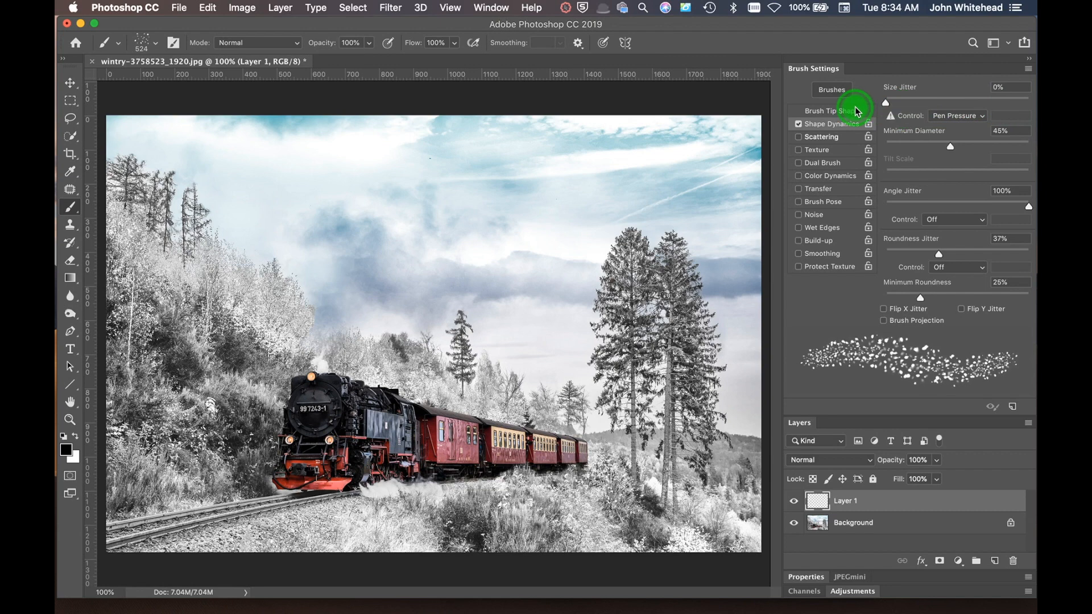
{"action": "left_click_drag", "start_coordinate": [855, 107], "coordinate": [1022, 104]}
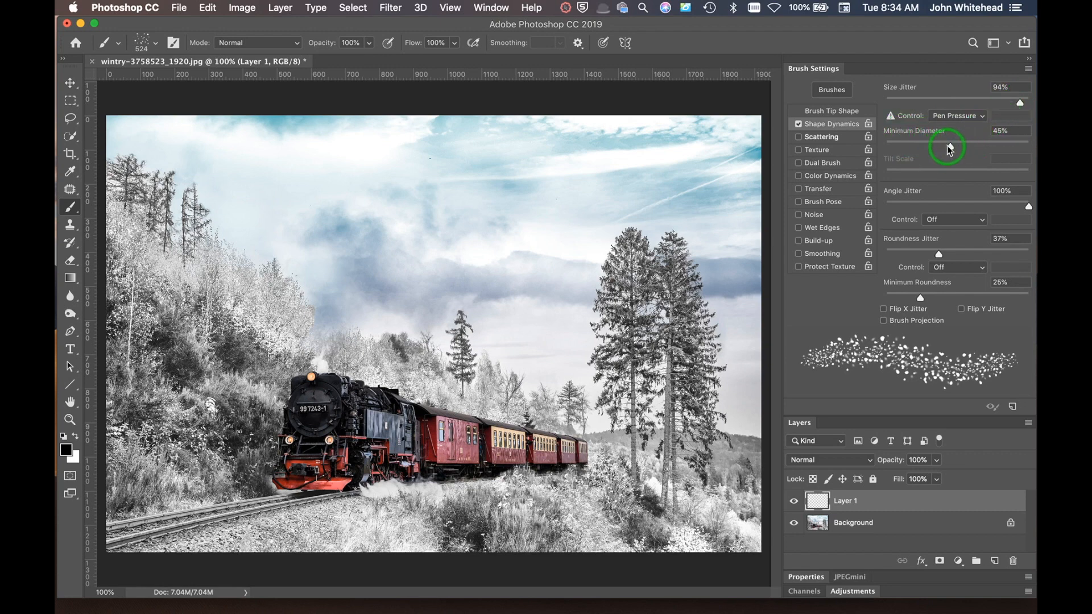
{"action": "mouse_move", "coordinate": [952, 149]}
{"action": "left_mouse_down"}
{"action": "mouse_move", "coordinate": [868, 163]}
{"action": "mouse_move", "coordinate": [992, 157]}
{"action": "left_mouse_up"}
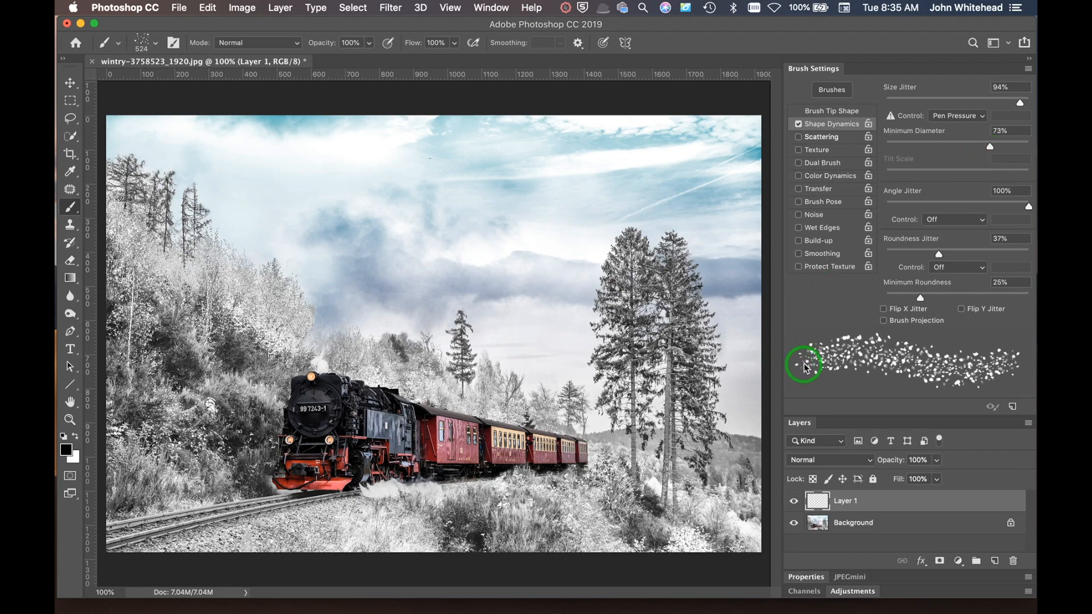
{"action": "left_click_drag", "start_coordinate": [990, 146], "coordinate": [919, 152]}
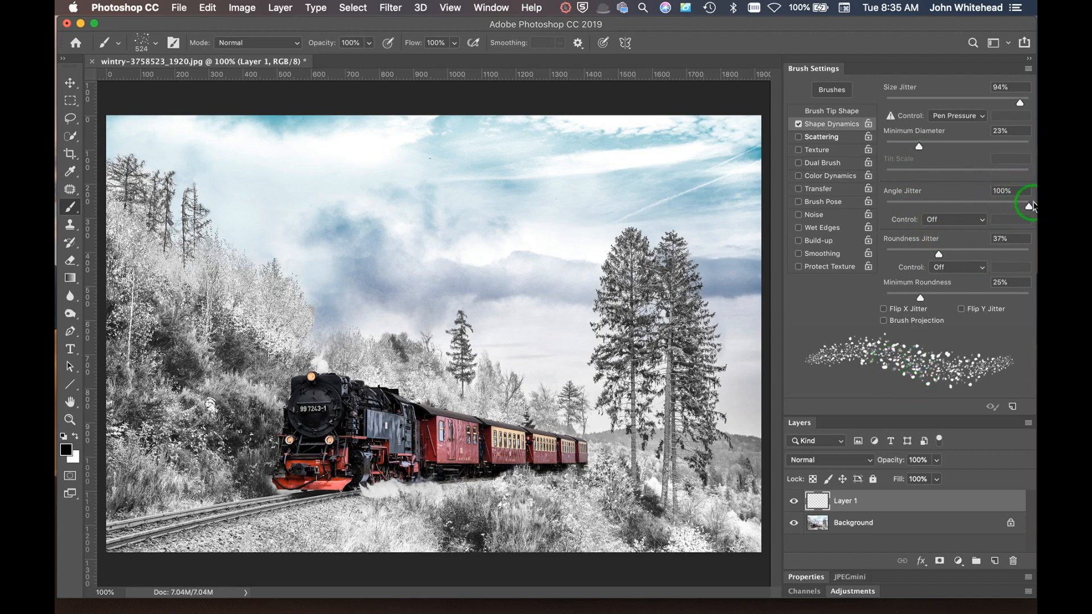
Set the angle jitter to 60% and minimum roundness to 40%, keeping the size control on Pen Pressure
{"action": "mouse_move", "coordinate": [1029, 210]}
{"action": "left_mouse_down"}
{"action": "mouse_move", "coordinate": [861, 226]}
{"action": "mouse_move", "coordinate": [972, 214]}
{"action": "left_mouse_up"}
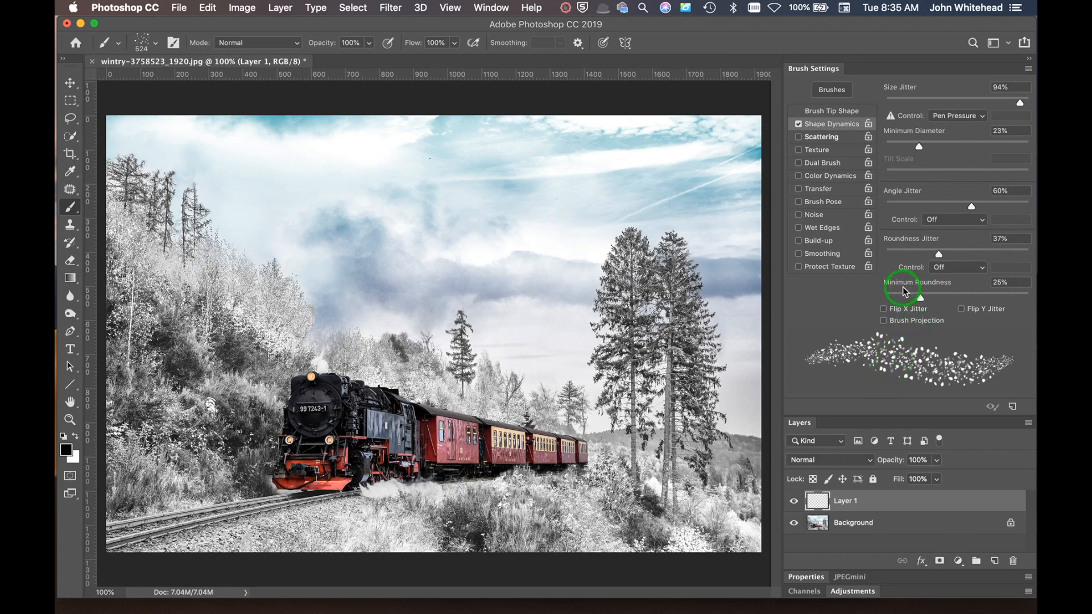
{"action": "mouse_move", "coordinate": [921, 301]}
{"action": "left_mouse_down"}
{"action": "mouse_move", "coordinate": [853, 305]}
{"action": "mouse_move", "coordinate": [975, 297]}
{"action": "mouse_move", "coordinate": [927, 307]}
{"action": "mouse_move", "coordinate": [941, 304]}
{"action": "left_mouse_up"}
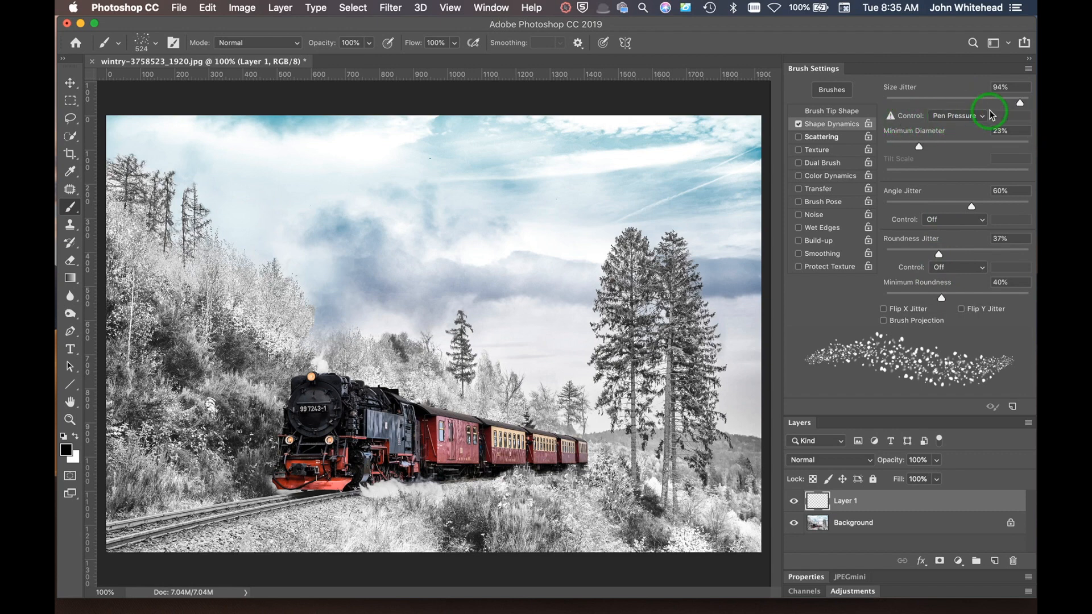
{"action": "left_click", "coordinate": [976, 116]}
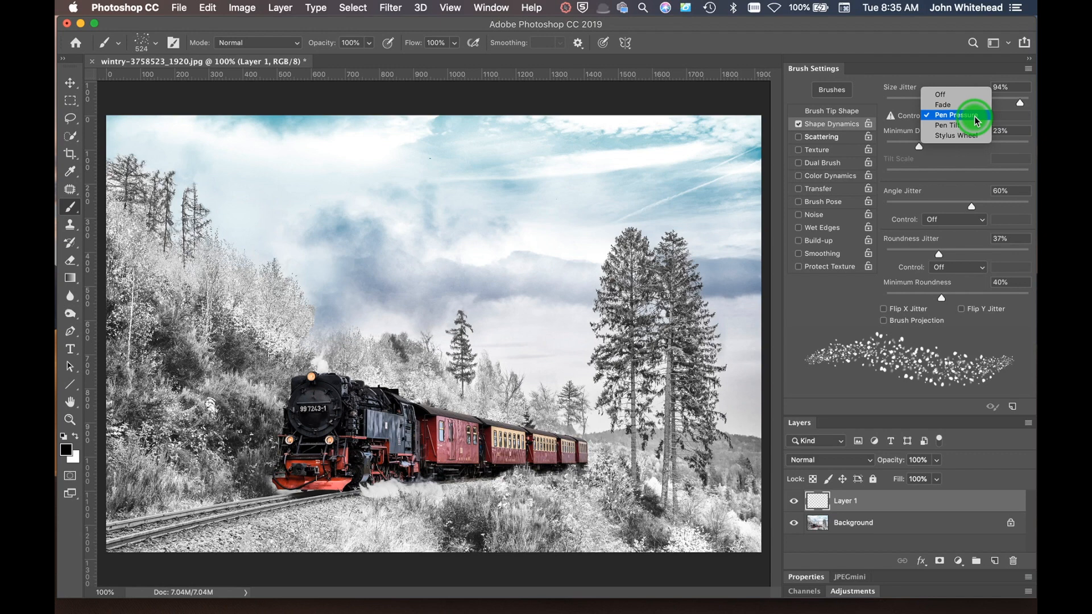
{"action": "left_click", "coordinate": [974, 117]}
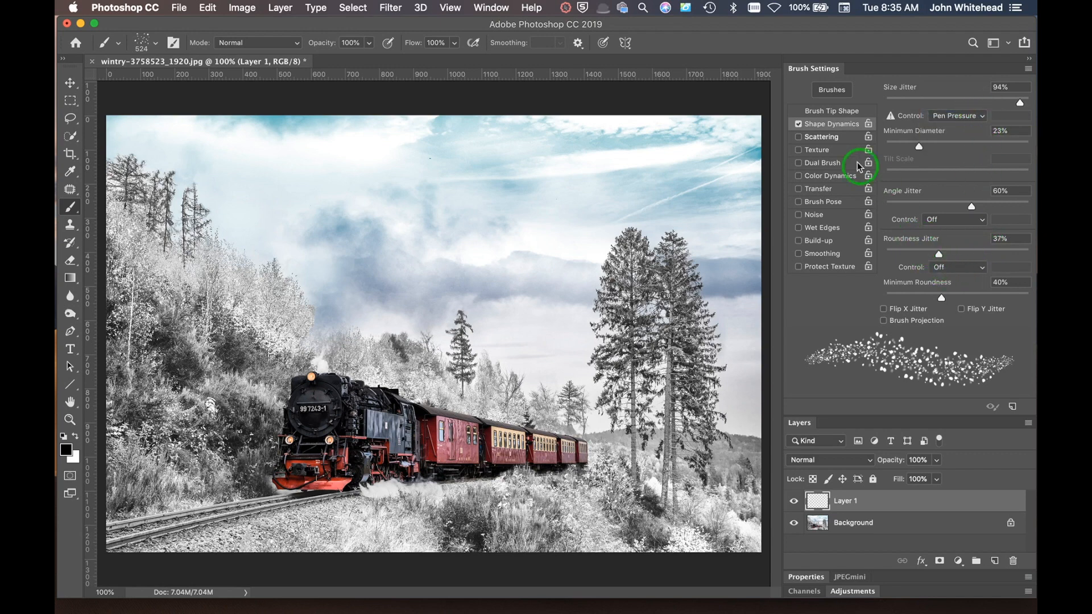
Enable Scattering with scatter at 429%, count at 3 and count jitter at 38%
{"action": "left_click", "coordinate": [799, 137]}
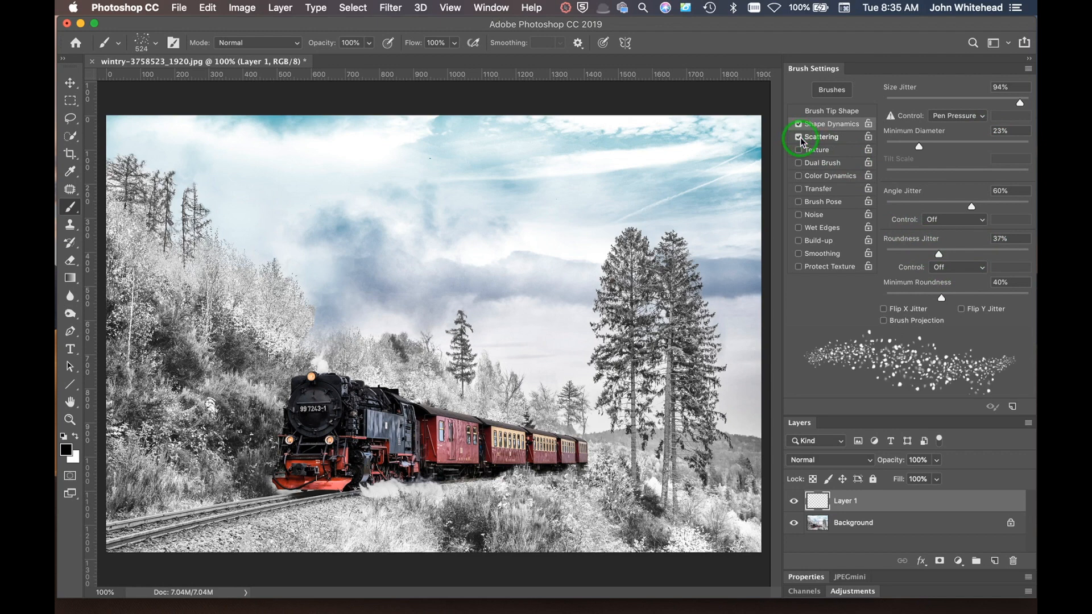
{"action": "left_click", "coordinate": [819, 139]}
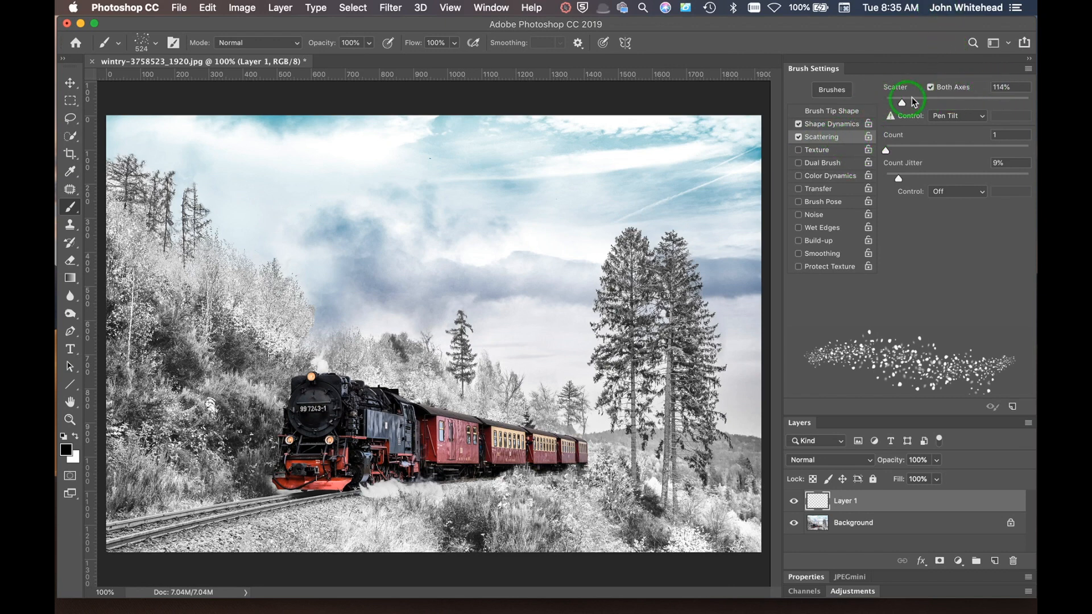
{"action": "mouse_move", "coordinate": [902, 103]}
{"action": "left_mouse_down"}
{"action": "mouse_move", "coordinate": [1029, 102]}
{"action": "mouse_move", "coordinate": [812, 105]}
{"action": "mouse_move", "coordinate": [948, 111]}
{"action": "left_mouse_up"}
{"action": "mouse_move", "coordinate": [886, 154]}
{"action": "left_mouse_down"}
{"action": "mouse_move", "coordinate": [957, 159]}
{"action": "mouse_move", "coordinate": [886, 154]}
{"action": "mouse_move", "coordinate": [949, 152]}
{"action": "mouse_move", "coordinate": [907, 159]}
{"action": "left_mouse_up"}
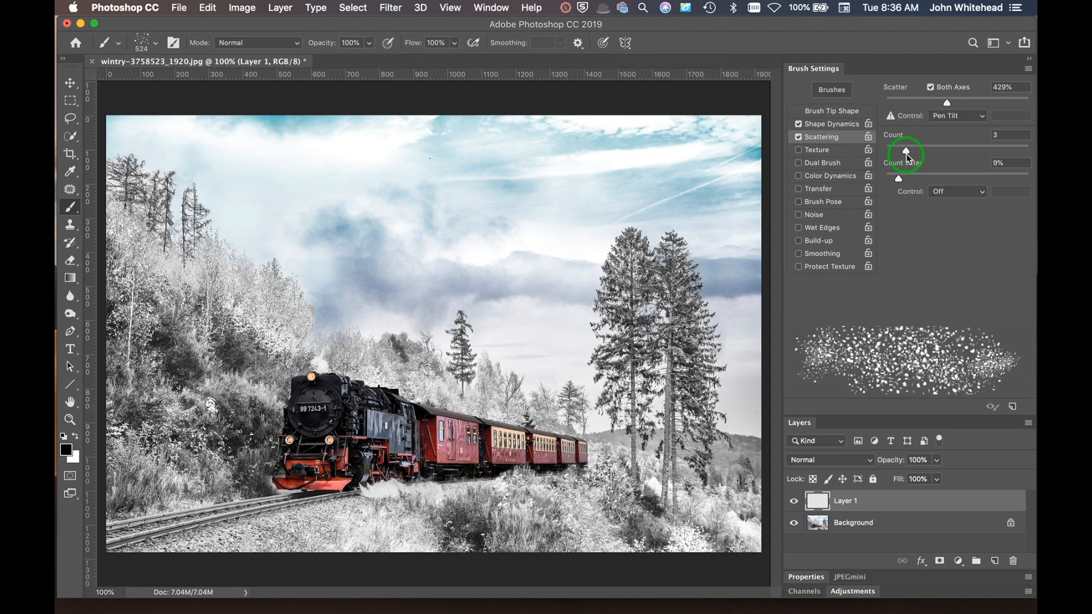
{"action": "mouse_move", "coordinate": [900, 182]}
{"action": "left_mouse_down"}
{"action": "mouse_move", "coordinate": [994, 182]}
{"action": "mouse_move", "coordinate": [889, 171]}
{"action": "mouse_move", "coordinate": [939, 178]}
{"action": "left_mouse_up"}
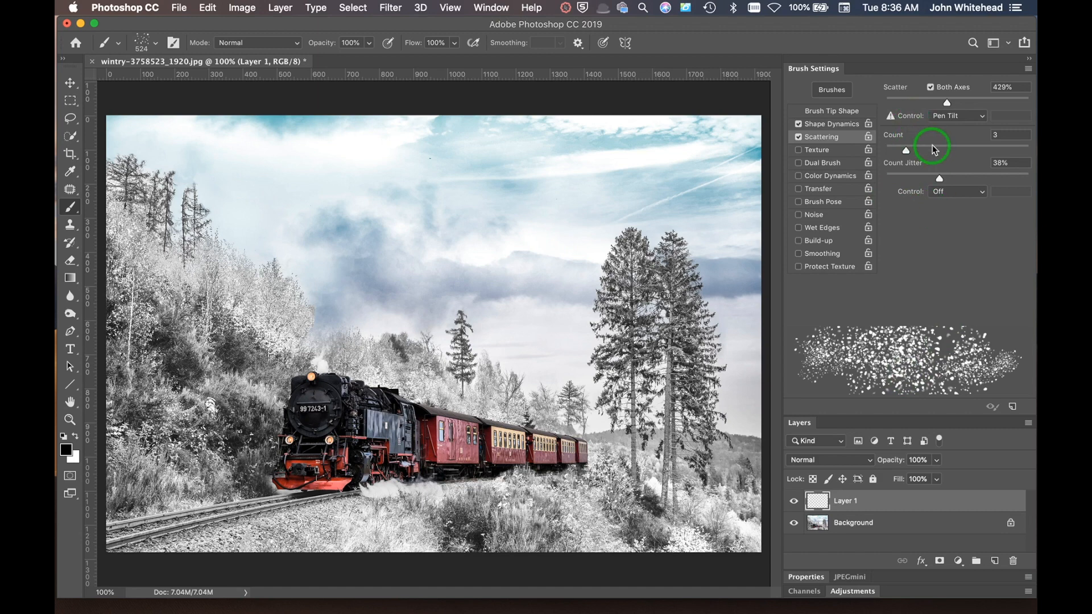
Enable Transfer with opacity jitter at 77% and flow jitter at 39%
{"action": "left_click", "coordinate": [800, 188]}
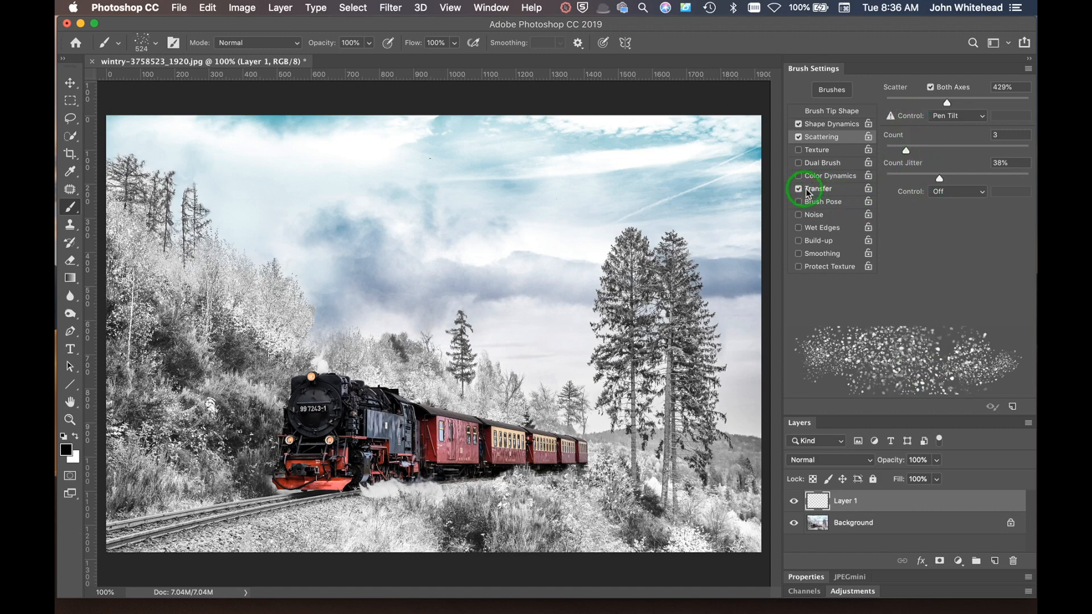
{"action": "left_click", "coordinate": [819, 189]}
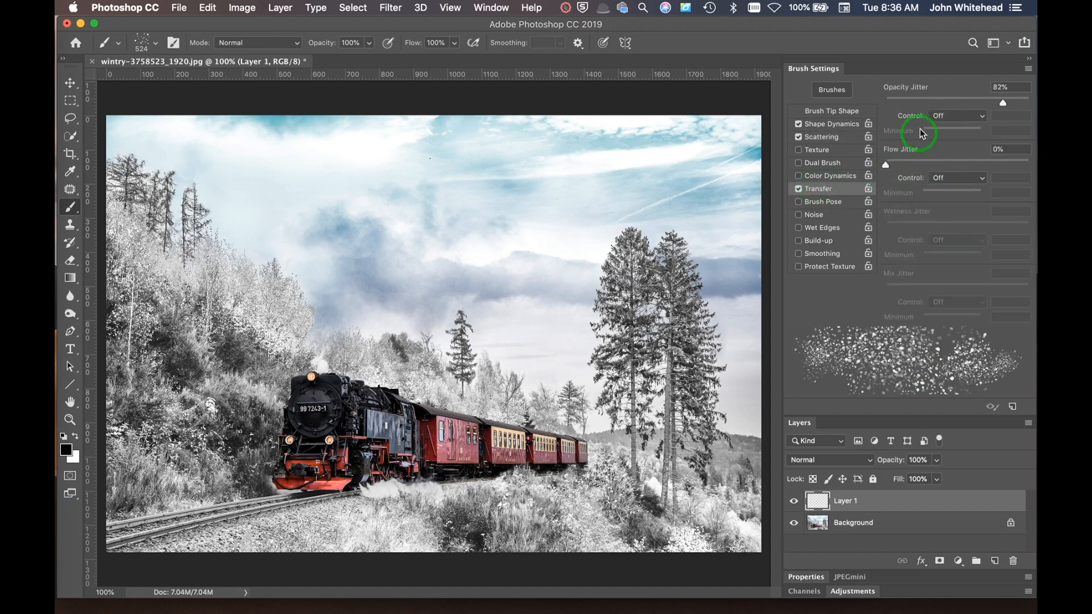
{"action": "left_click_drag", "start_coordinate": [912, 98], "coordinate": [891, 110]}
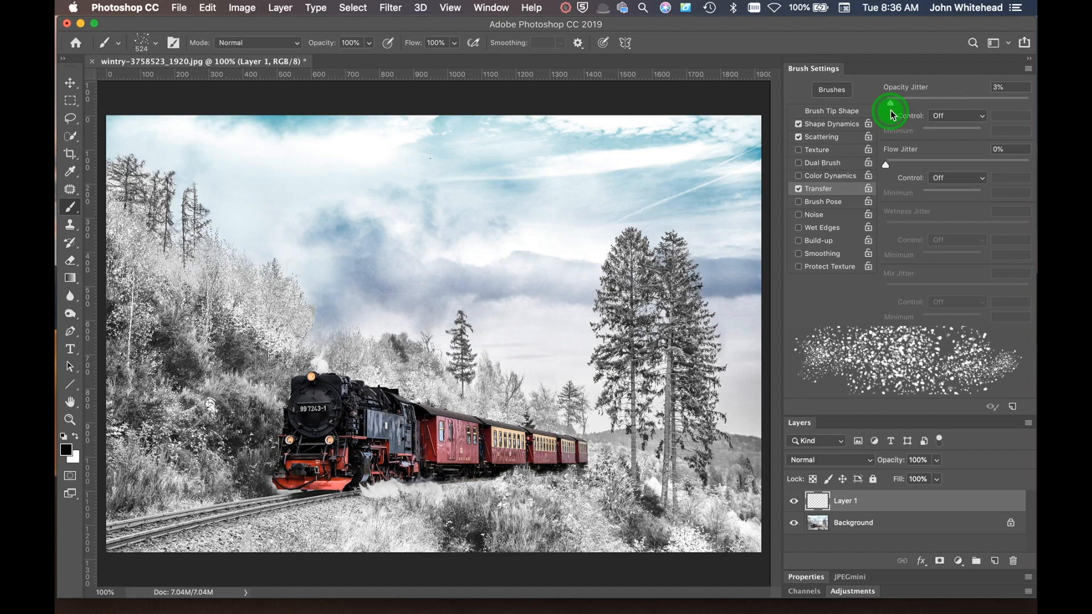
{"action": "left_click_drag", "start_coordinate": [891, 110], "coordinate": [1008, 97]}
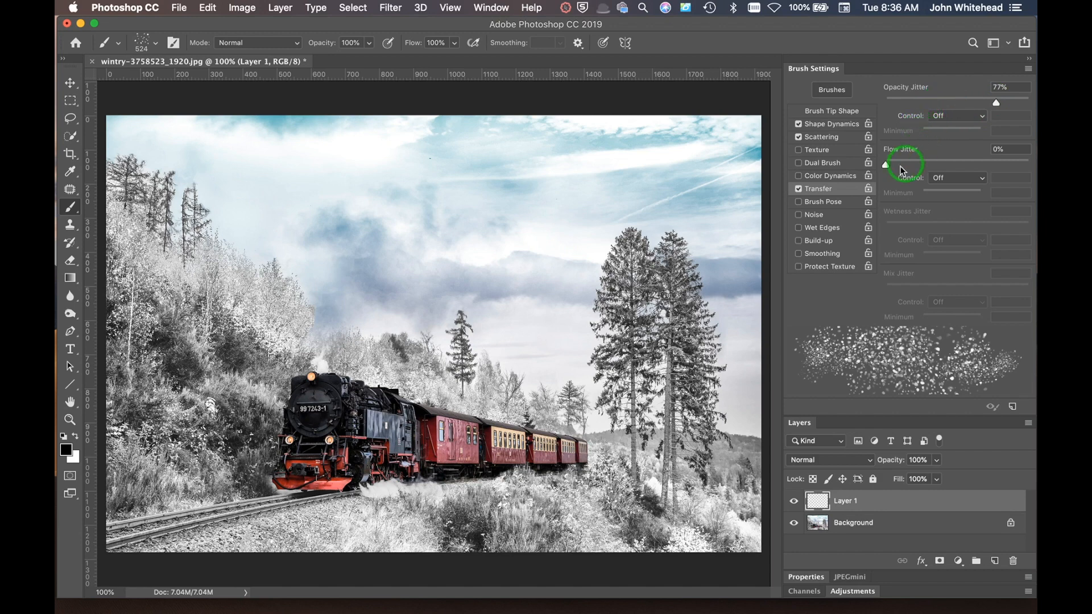
{"action": "left_click_drag", "start_coordinate": [887, 165], "coordinate": [955, 180]}
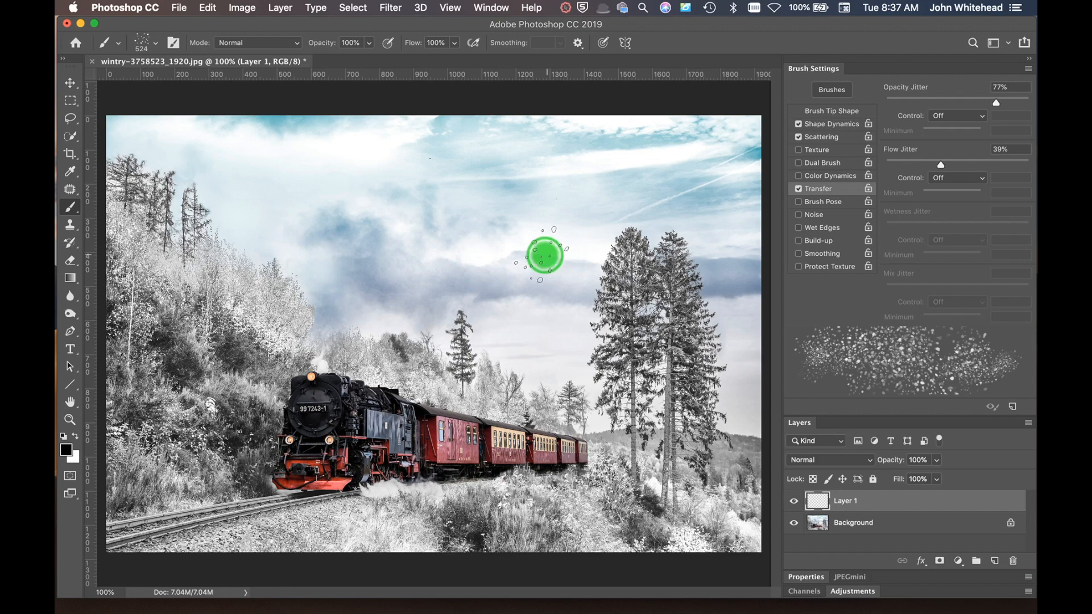
Try the adjusted brush with black strokes across the sky and trees, and undo the strokes
{"action": "left_click_drag", "start_coordinate": [546, 254], "coordinate": [499, 249]}
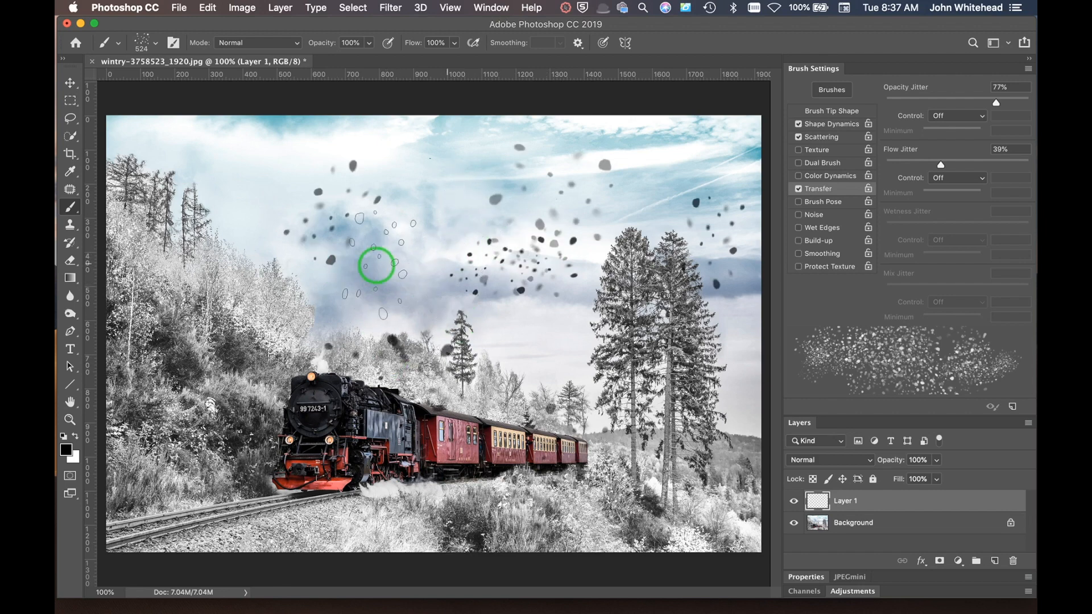
{"action": "left_click_drag", "start_coordinate": [422, 255], "coordinate": [382, 249]}
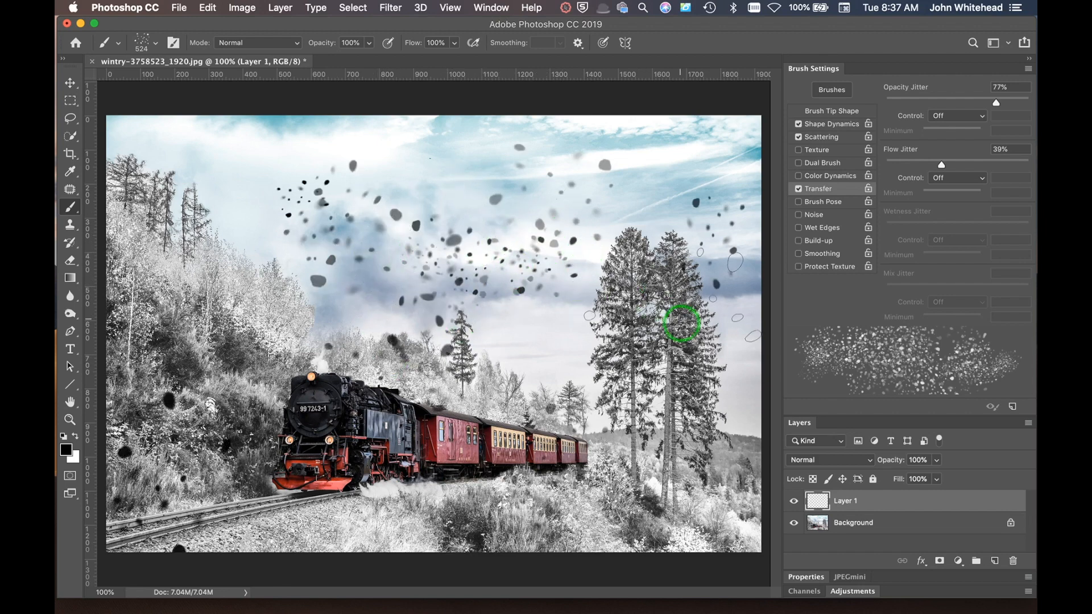
{"action": "mouse_move", "coordinate": [595, 360]}
{"action": "left_mouse_down"}
{"action": "mouse_move", "coordinate": [649, 435]}
{"action": "mouse_move", "coordinate": [629, 462]}
{"action": "left_mouse_up"}
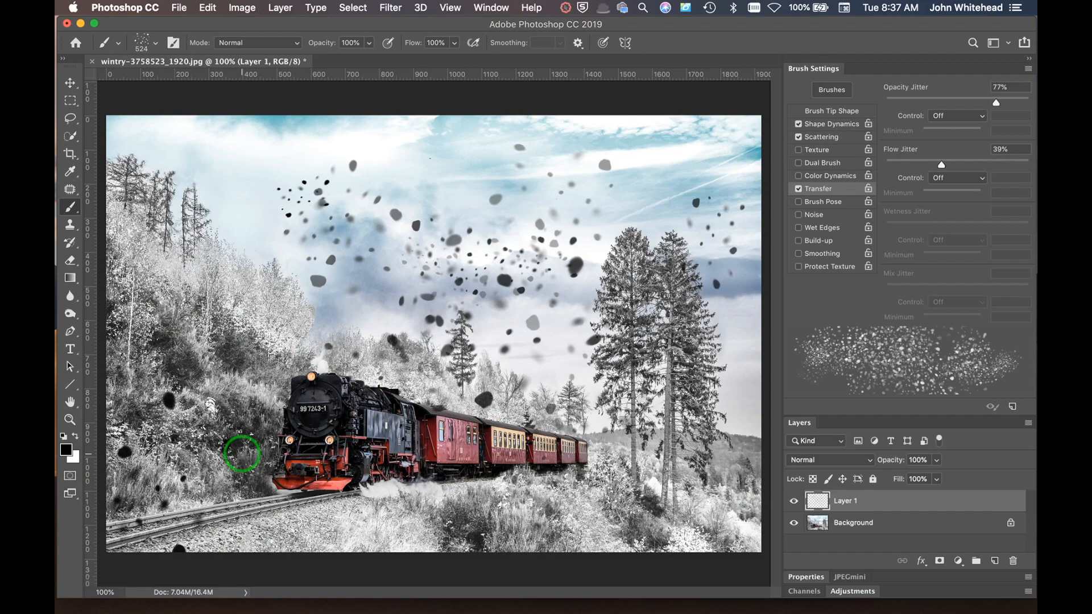
{"action": "key", "text": "super+z"}
{"action": "key", "text": "super+z"}
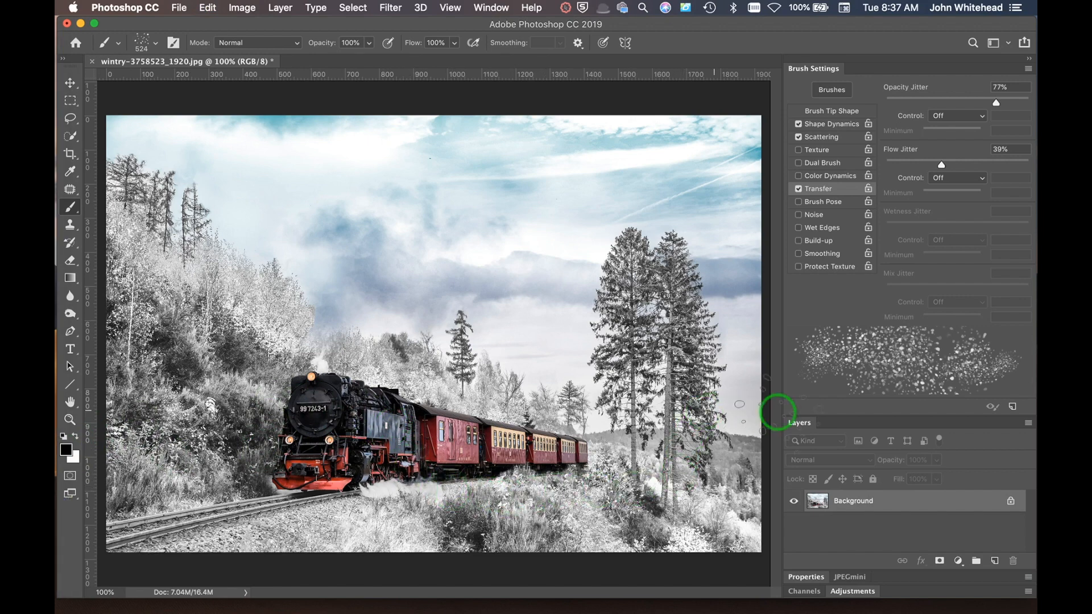
Sample a pale colour from the clouds as the brush colour and reduce the brush size to 300
{"action": "key", "text": "alt"}
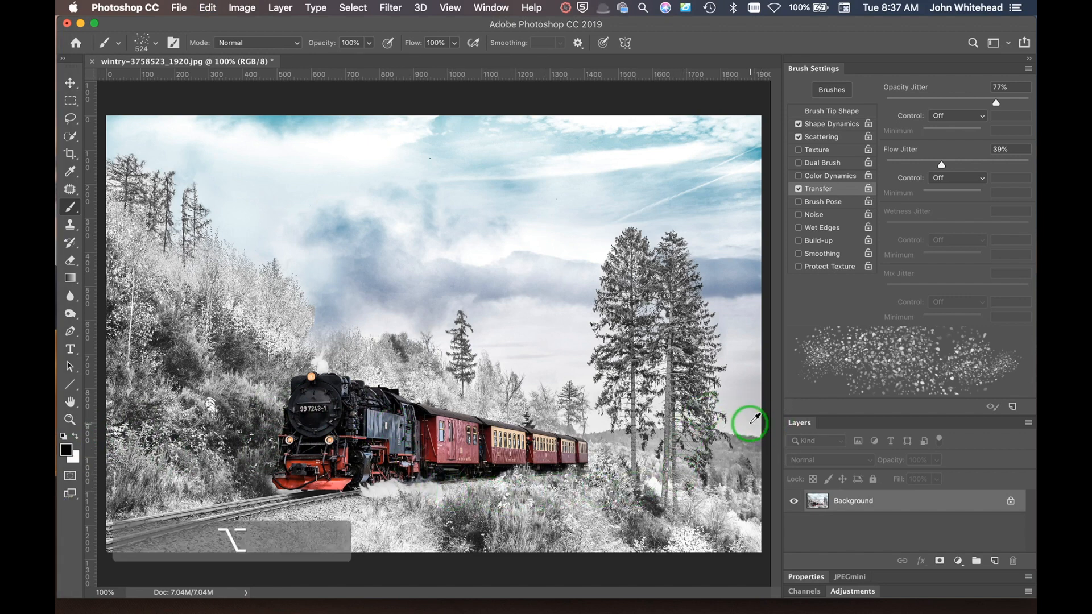
{"action": "left_click", "coordinate": [751, 242], "text": "alt"}
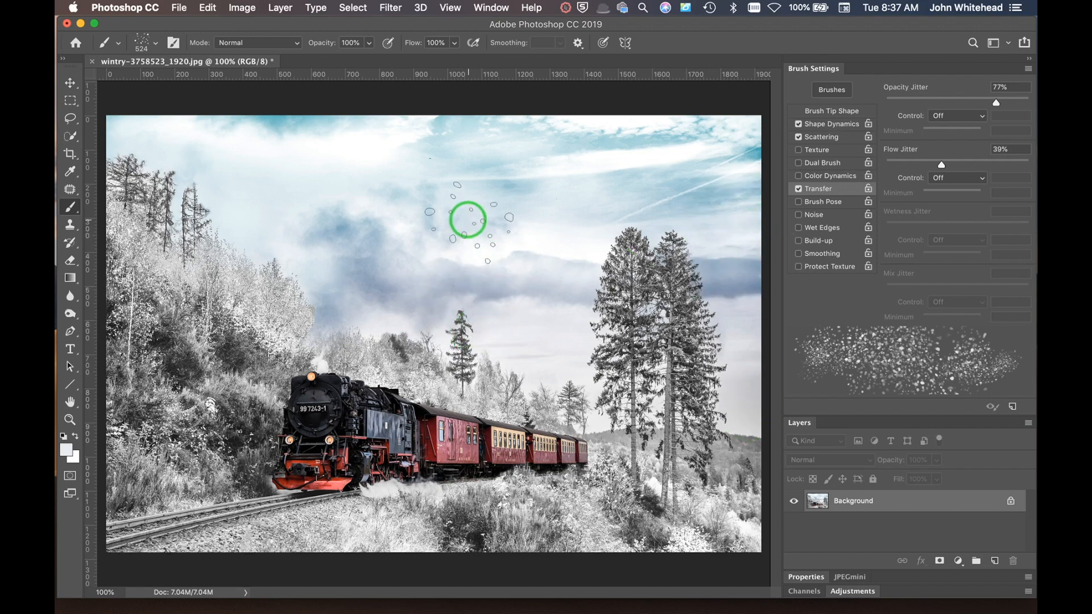
{"action": "key", "text": "bracketleft"}
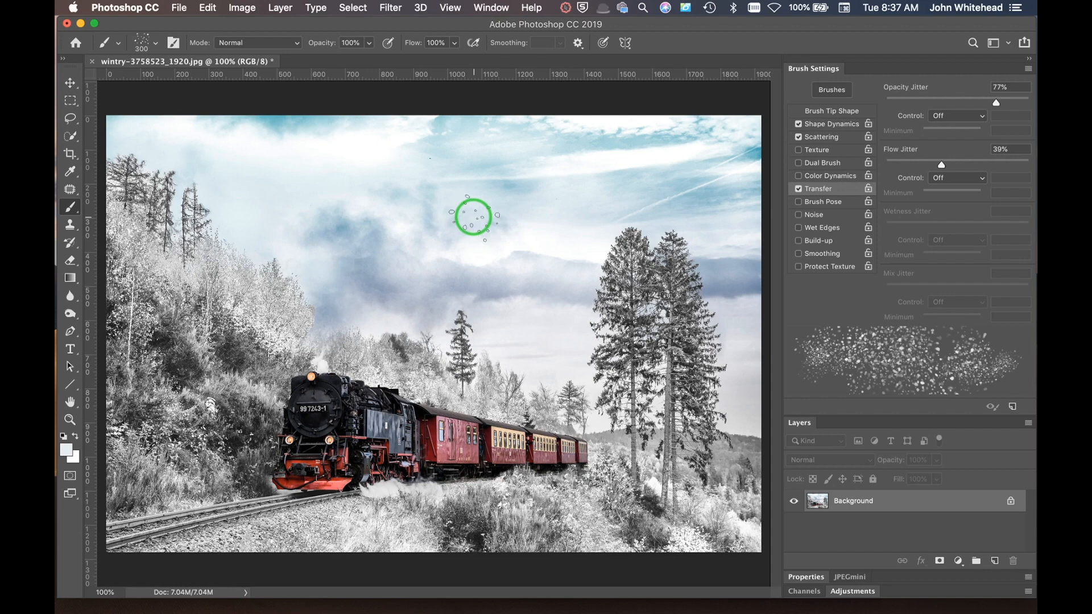
Paint pale snowflakes over the sky, trees and hillside, varying the brush size between 250 and 500
{"action": "left_click", "coordinate": [641, 191]}
{"action": "left_click", "coordinate": [695, 249]}
{"action": "left_click", "coordinate": [554, 280]}
{"action": "left_click", "coordinate": [731, 354]}
{"action": "left_click", "coordinate": [268, 164]}
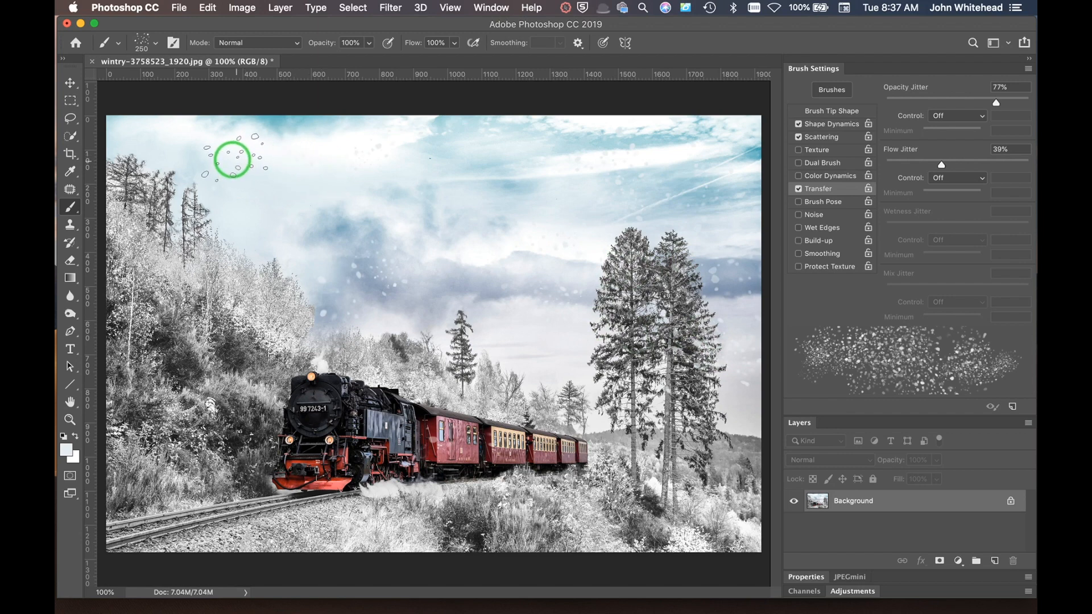
{"action": "left_click", "coordinate": [195, 249]}
{"action": "left_click", "coordinate": [455, 329]}
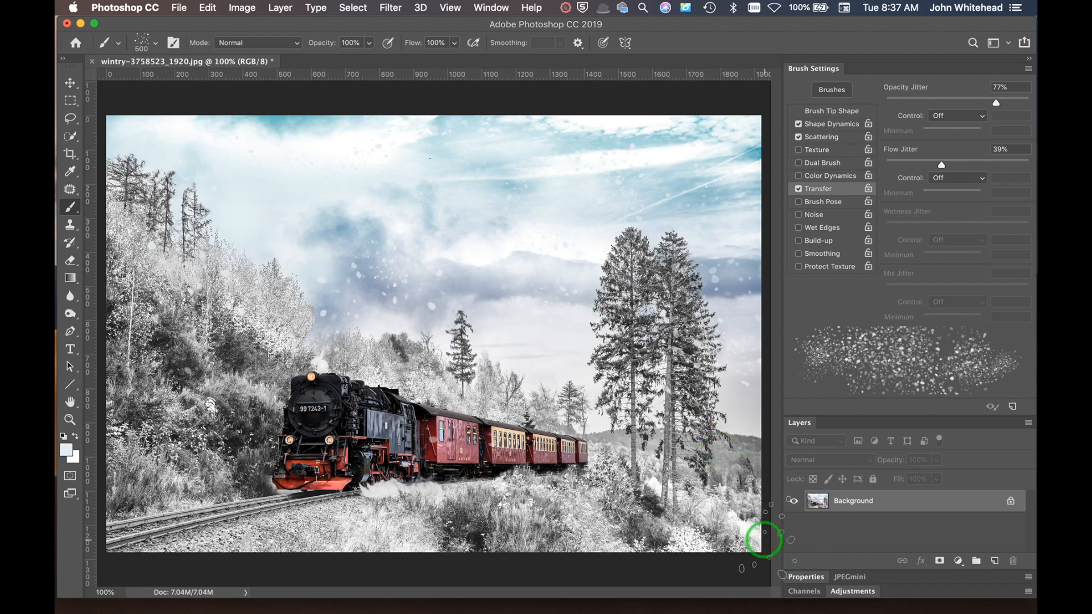
Sample a near-white colour from the snowy ground and paint flakes over the trees, train and foreground with the size 500 brush
{"action": "key", "text": "alt"}
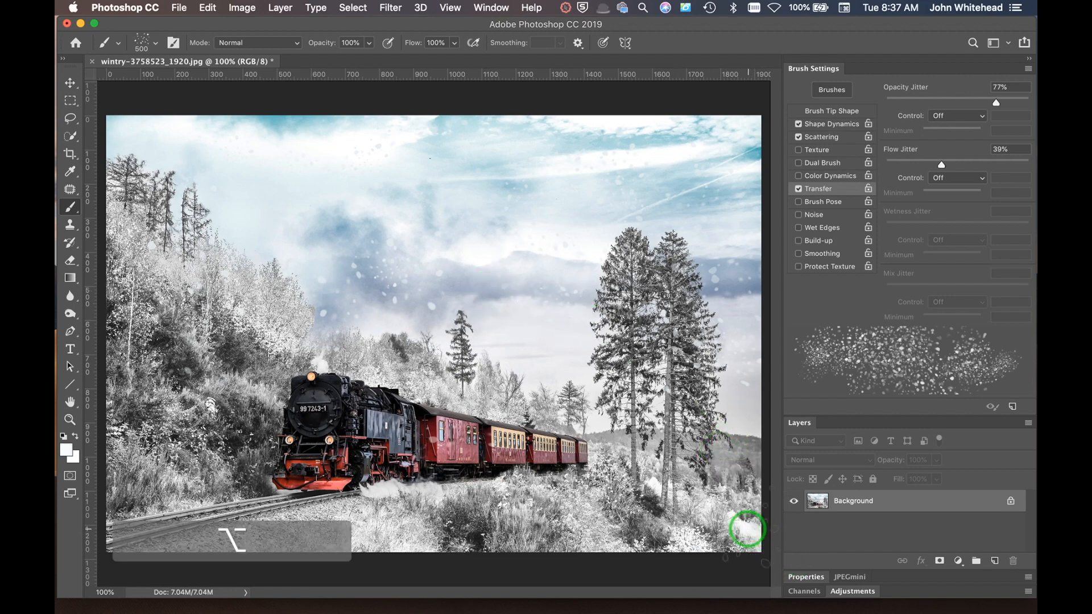
{"action": "left_click", "coordinate": [653, 398]}
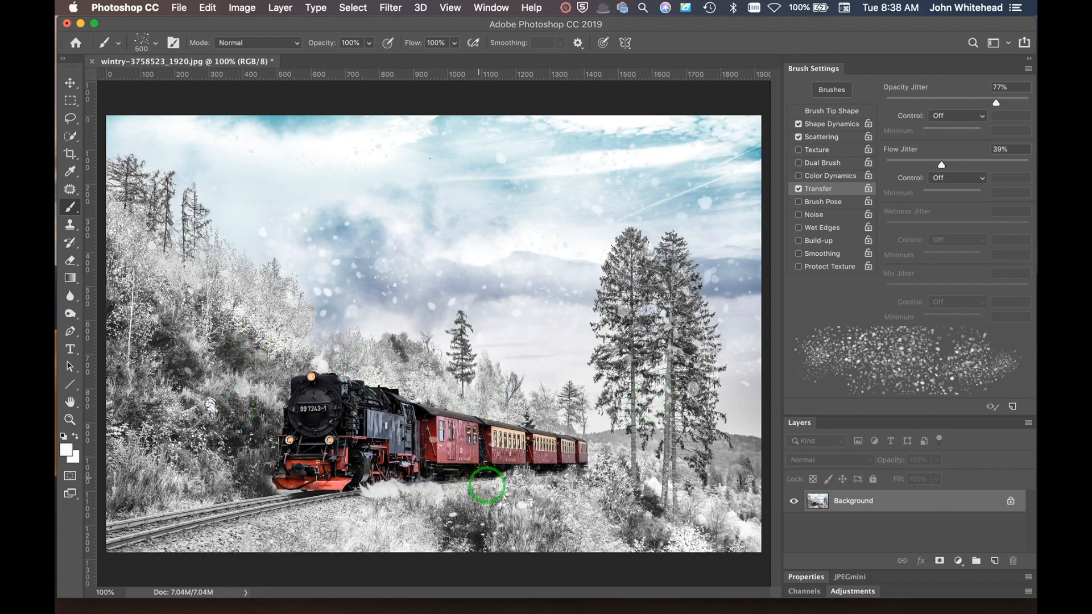
{"action": "left_click_drag", "start_coordinate": [486, 485], "coordinate": [292, 522]}
{"action": "left_click_drag", "start_coordinate": [194, 471], "coordinate": [219, 475]}
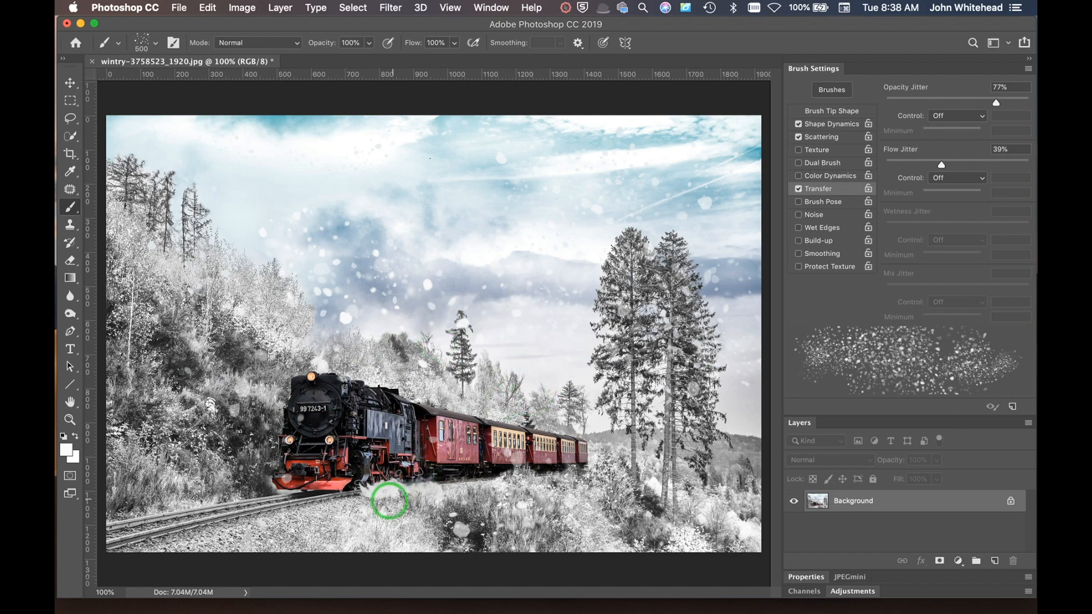
Sample a pale colour from the photo again and enlarge the brush to 1000
{"action": "key", "text": "alt"}
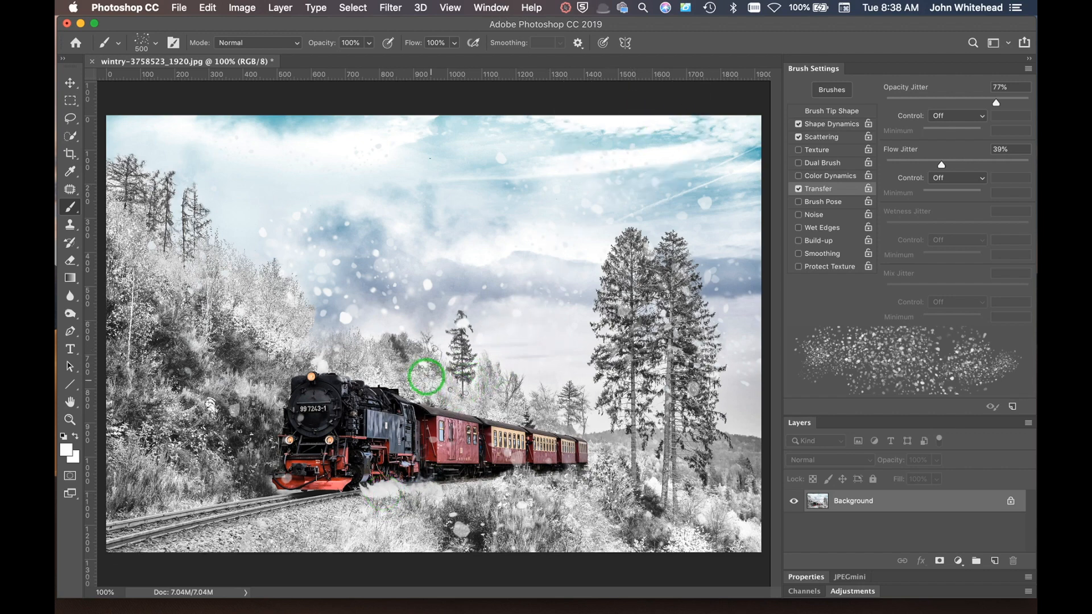
{"action": "key", "text": "bracketright"}
{"action": "key", "text": "bracketright"}
{"action": "key", "text": "bracketright"}
{"action": "key", "text": "bracketright"}
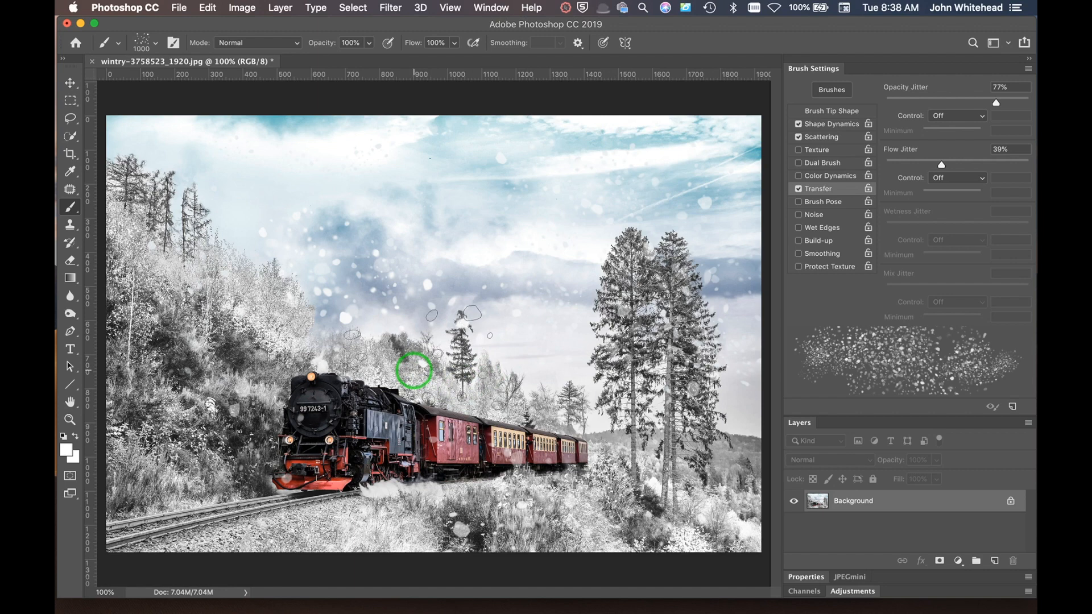
Try a stroke of large flakes over the hillside and locomotive, and undo it
{"action": "left_click_drag", "start_coordinate": [242, 382], "coordinate": [231, 358]}
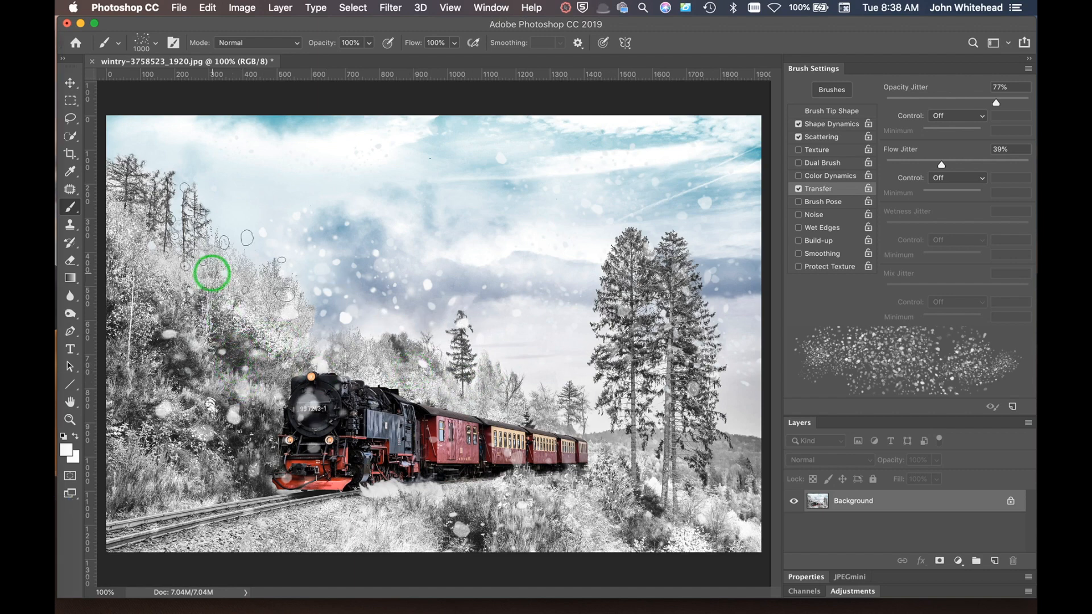
{"action": "key", "text": "super+z"}
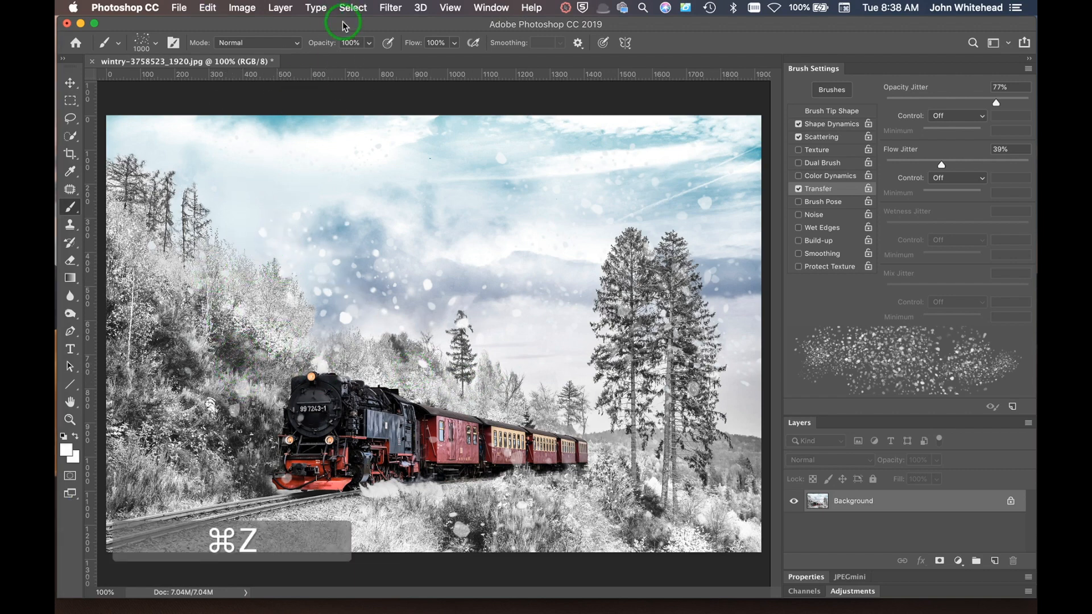
Lower the brush opacity to 60% and paint large, softer flakes over the sky and trees
{"action": "mouse_move", "coordinate": [320, 42]}
{"action": "left_mouse_down"}
{"action": "mouse_move", "coordinate": [283, 42]}
{"action": "mouse_move", "coordinate": [299, 42]}
{"action": "left_mouse_up"}
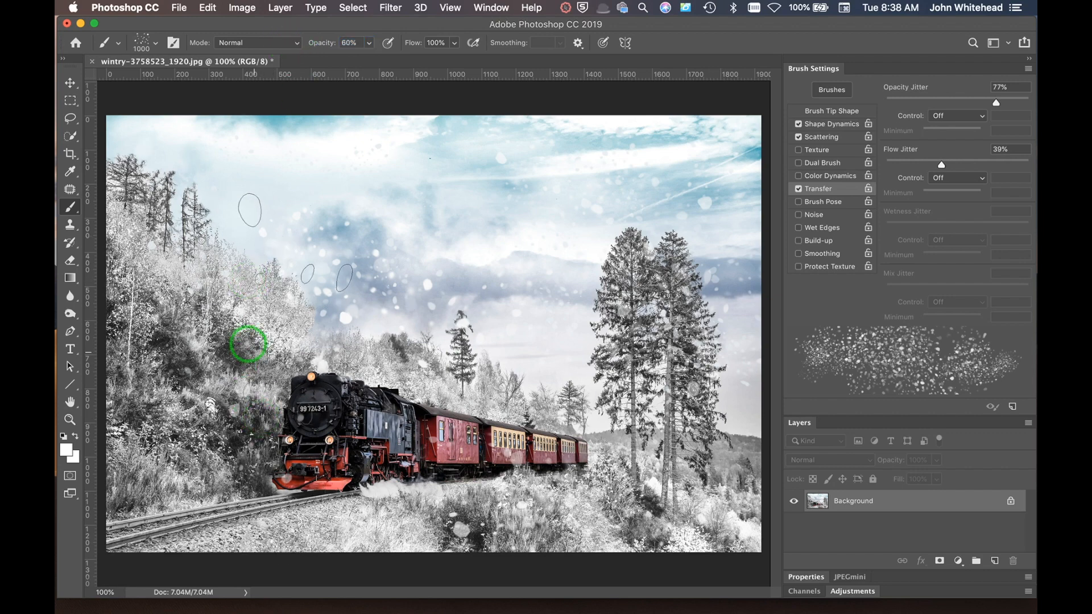
{"action": "left_click", "coordinate": [618, 248]}
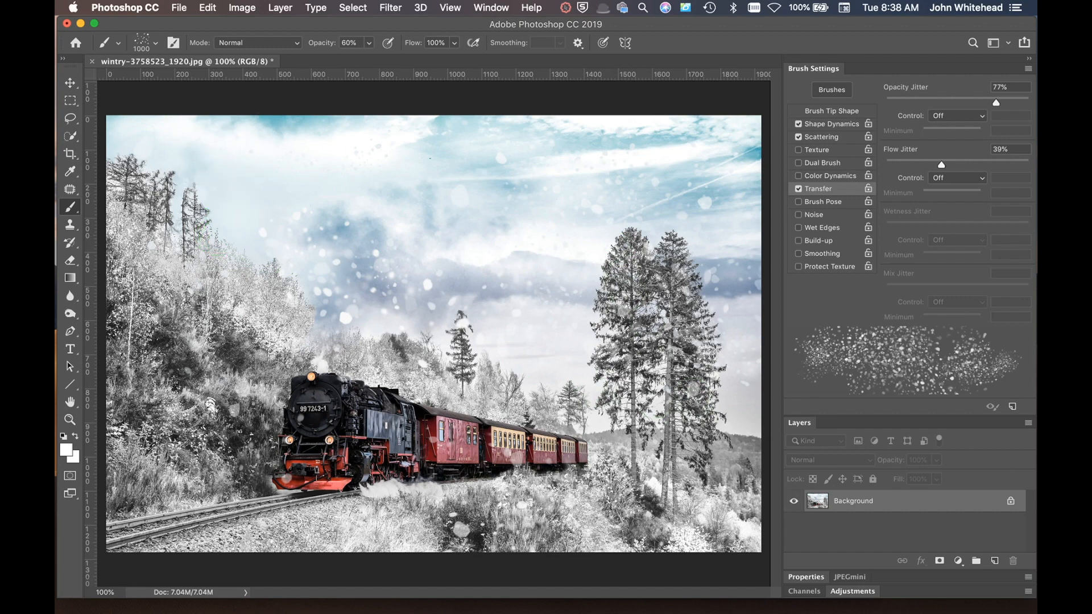
Enlarge the brush to 1500, sample a pale colour from the snowy ground, and paint flakes across the foreground and train
{"action": "key", "text": "bracketright"}
{"action": "key", "text": "bracketright"}
{"action": "key", "text": "bracketright"}
{"action": "key", "text": "bracketright"}
{"action": "key", "text": "bracketright"}
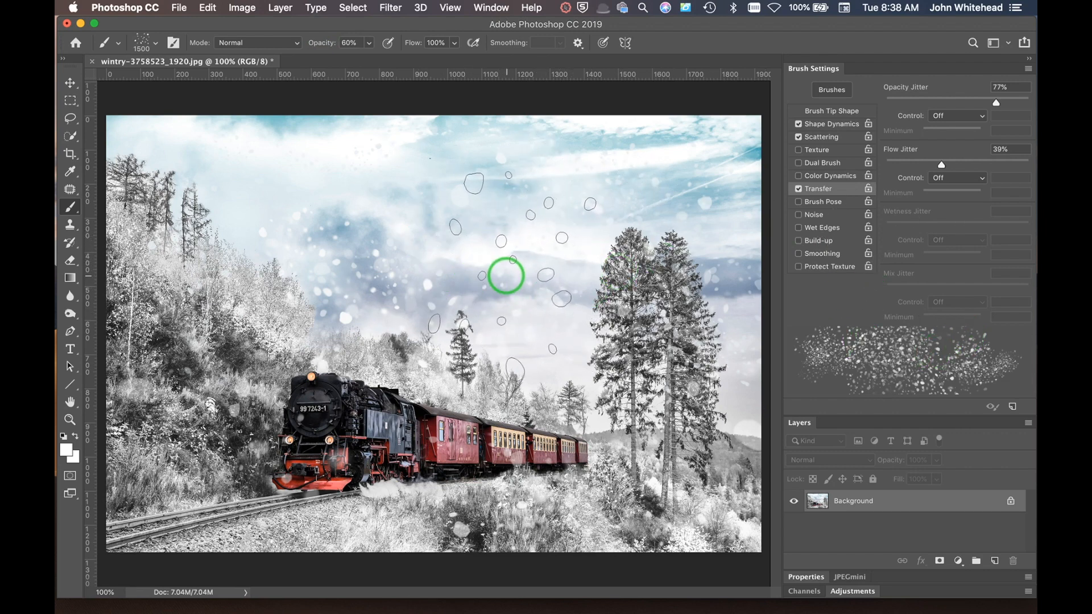
{"action": "key", "text": "alt"}
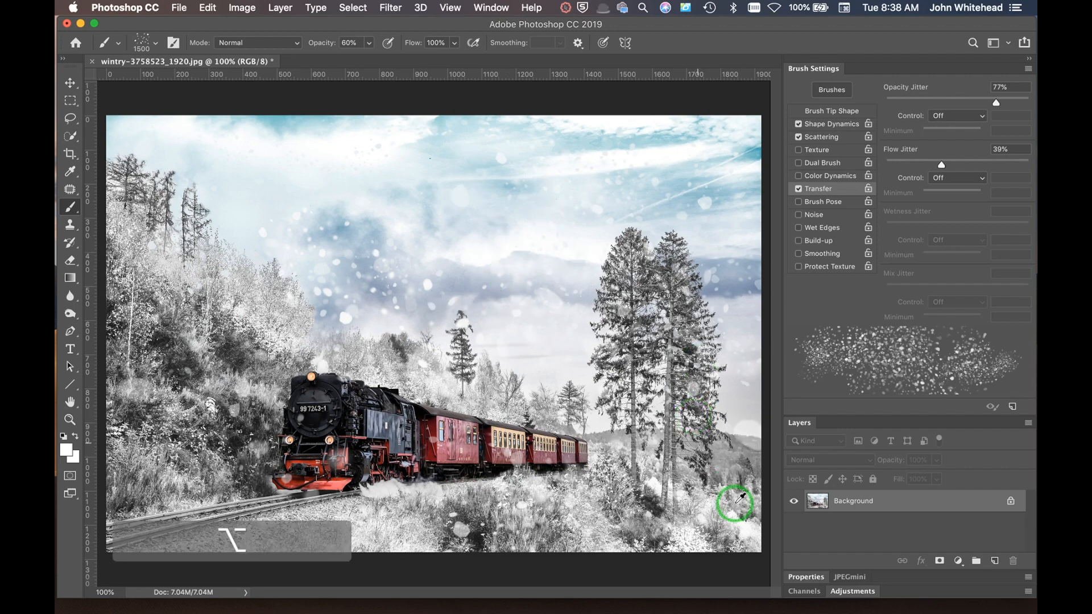
{"action": "mouse_move", "coordinate": [733, 482]}
{"action": "left_mouse_down"}
{"action": "mouse_move", "coordinate": [686, 492]}
{"action": "mouse_move", "coordinate": [750, 390]}
{"action": "mouse_move", "coordinate": [728, 254]}
{"action": "mouse_move", "coordinate": [759, 275]}
{"action": "mouse_move", "coordinate": [743, 196]}
{"action": "mouse_move", "coordinate": [757, 158]}
{"action": "mouse_move", "coordinate": [469, 389]}
{"action": "mouse_move", "coordinate": [518, 377]}
{"action": "mouse_move", "coordinate": [401, 501]}
{"action": "mouse_move", "coordinate": [405, 479]}
{"action": "mouse_move", "coordinate": [563, 478]}
{"action": "mouse_move", "coordinate": [532, 493]}
{"action": "mouse_move", "coordinate": [524, 464]}
{"action": "left_mouse_up"}
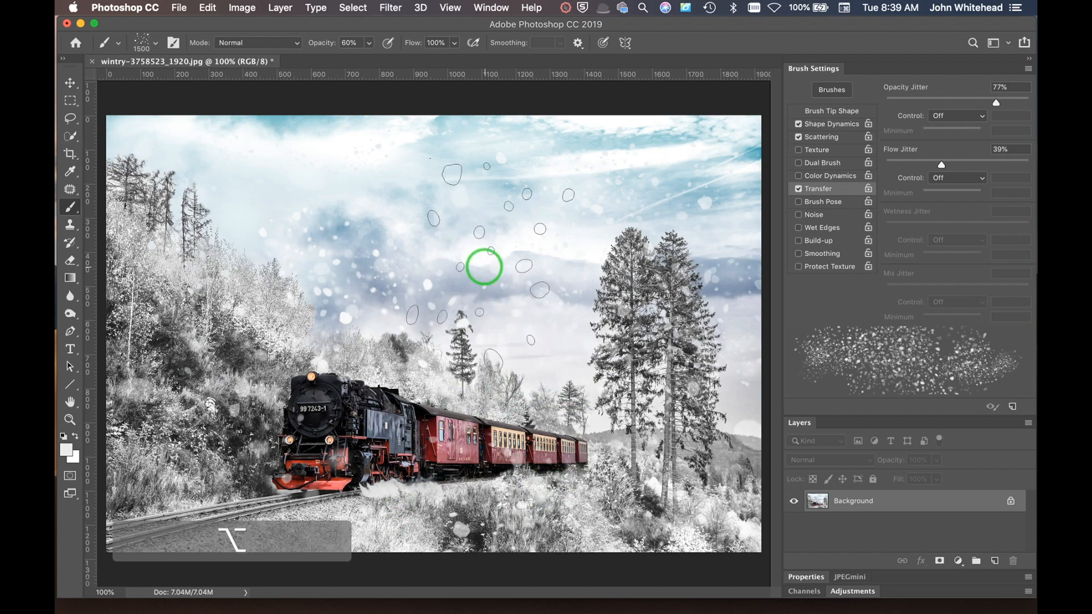
Reduce the brush size to 300 and paint fine snowflakes over the sky, tall trees and hillside
{"action": "key", "text": "bracketleft"}
{"action": "key", "text": "bracketleft"}
{"action": "key", "text": "bracketleft"}
{"action": "key", "text": "bracketleft"}
{"action": "key", "text": "bracketleft"}
{"action": "key", "text": "bracketleft"}
{"action": "key", "text": "bracketleft"}
{"action": "key", "text": "bracketleft"}
{"action": "key", "text": "bracketleft"}
{"action": "key", "text": "bracketleft"}
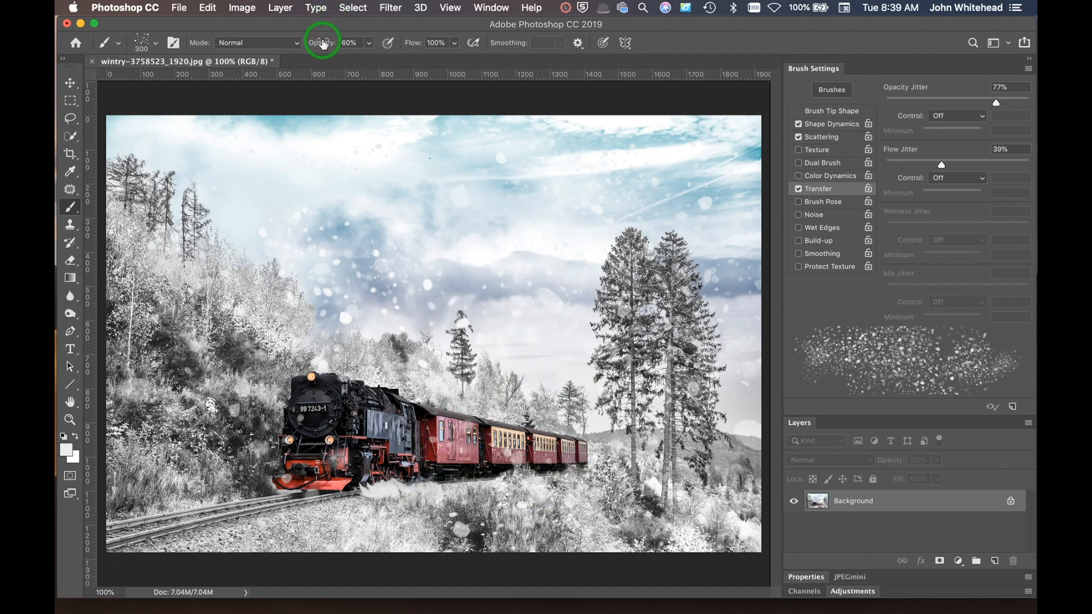
{"action": "left_click", "coordinate": [514, 207]}
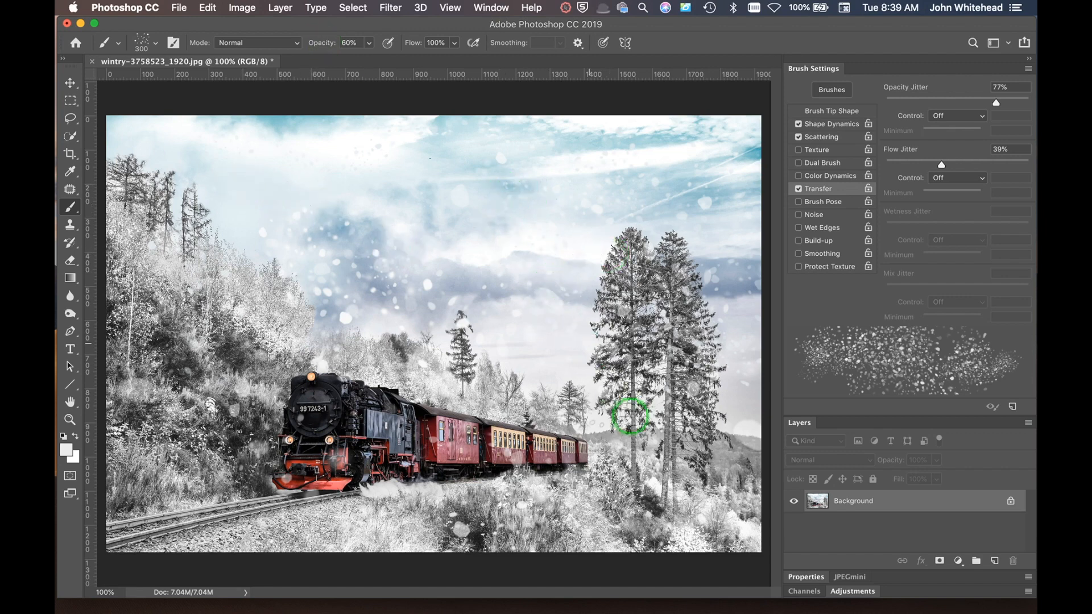
{"action": "left_click", "coordinate": [207, 330]}
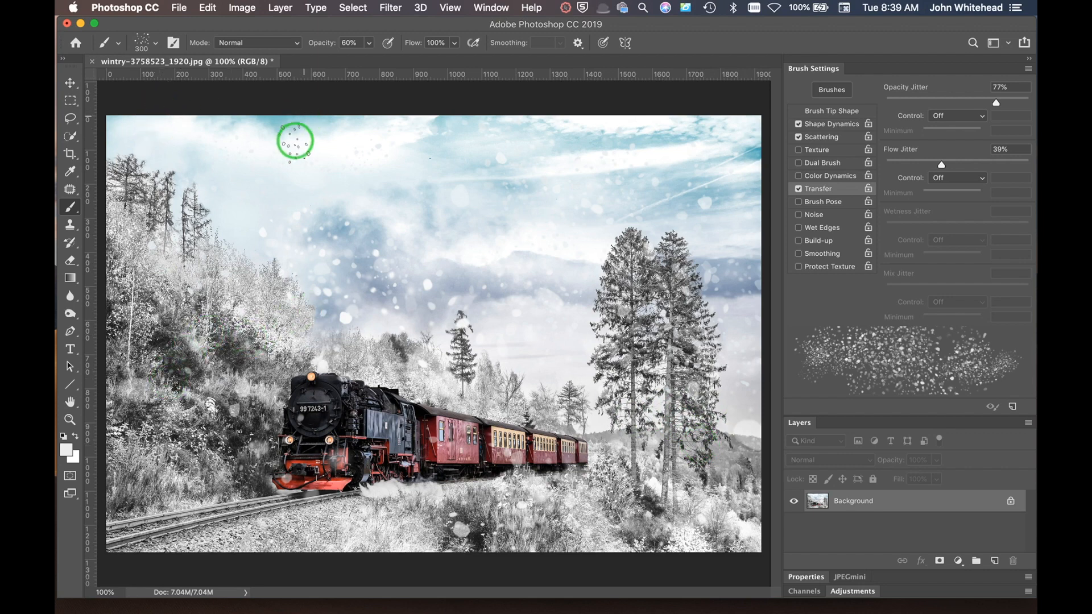